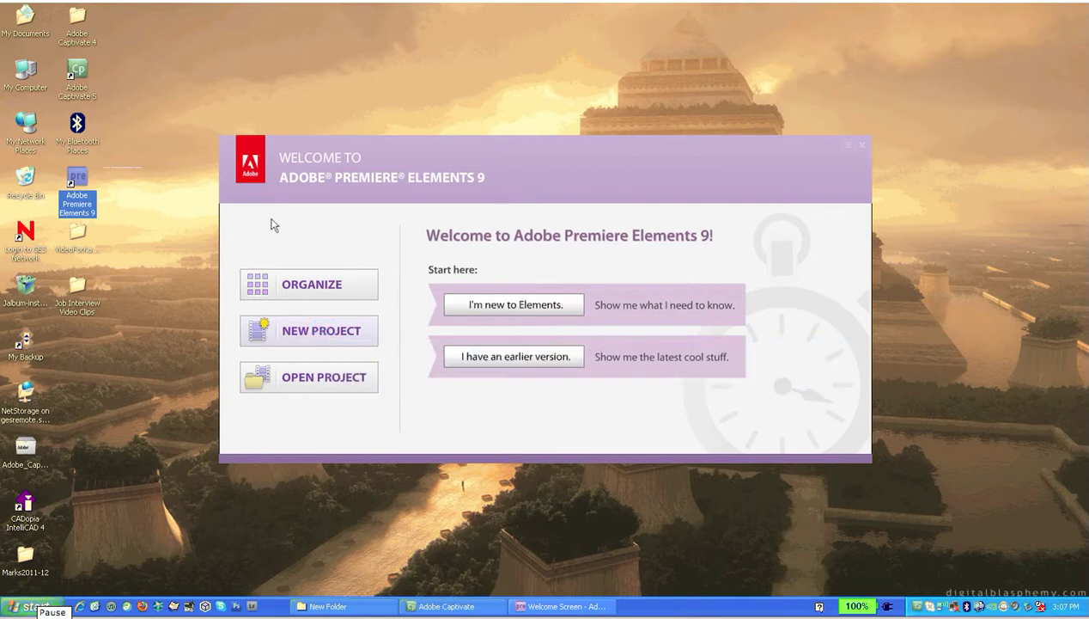
Start a new project and rename it from My Project to 'Job Interview Tips'.
left_click(323, 331)
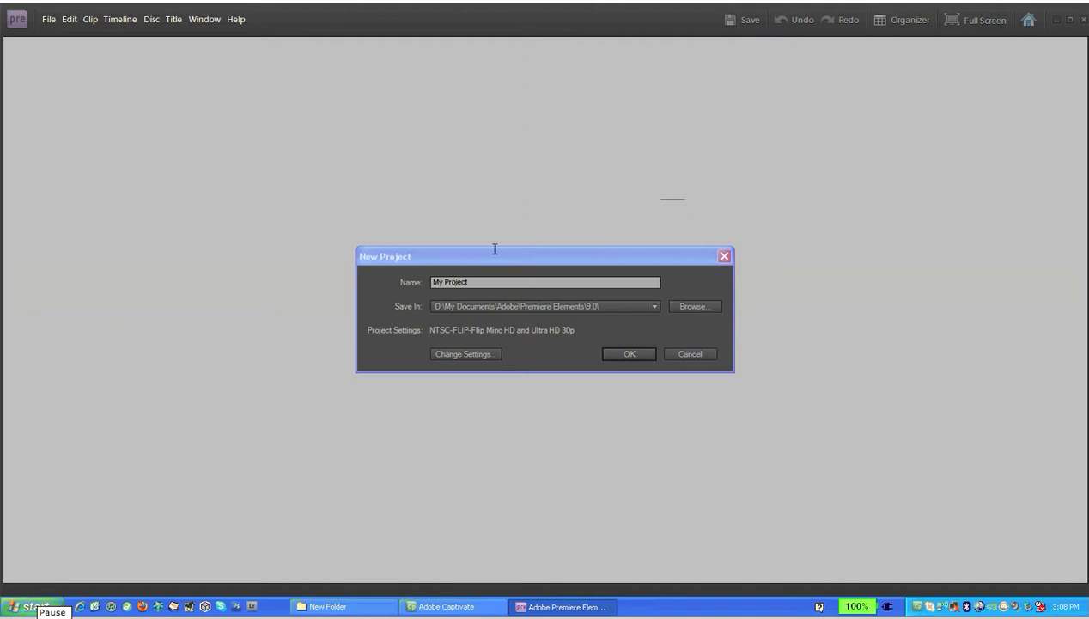
left_click(477, 282)
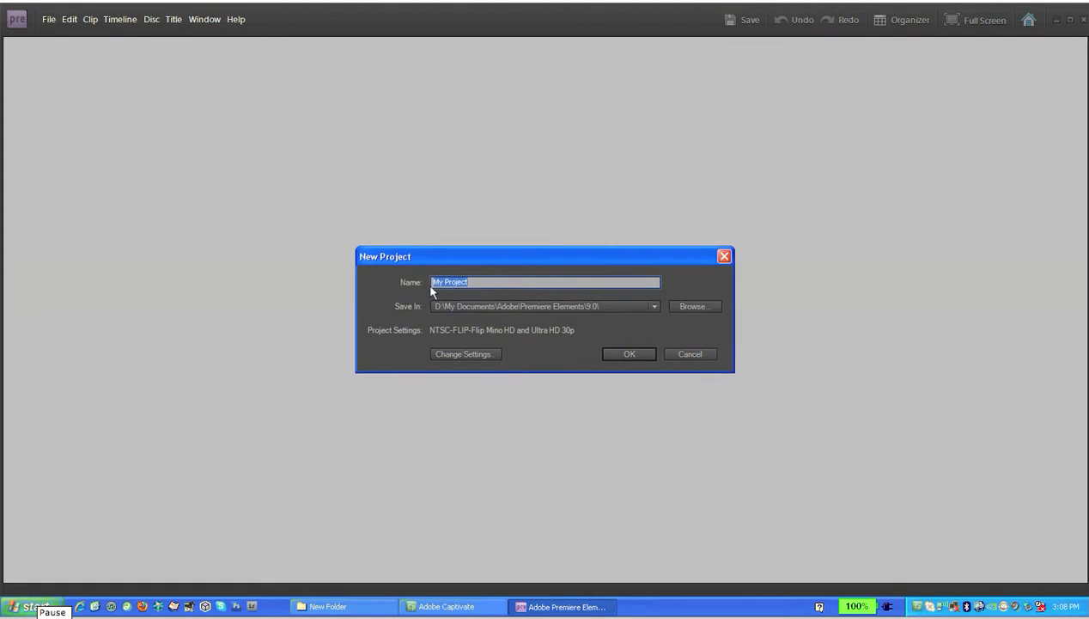
type("Job Intervierw Tips")
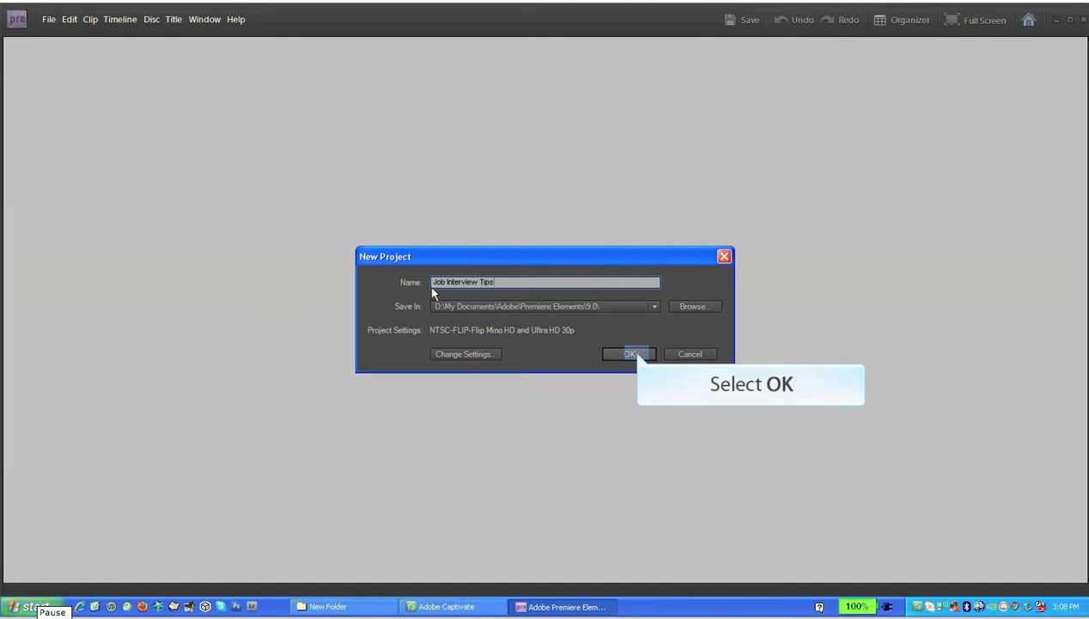
Create the project, view its empty media list, and compare the Sceneline and Timeline views.
left_click(629, 354)
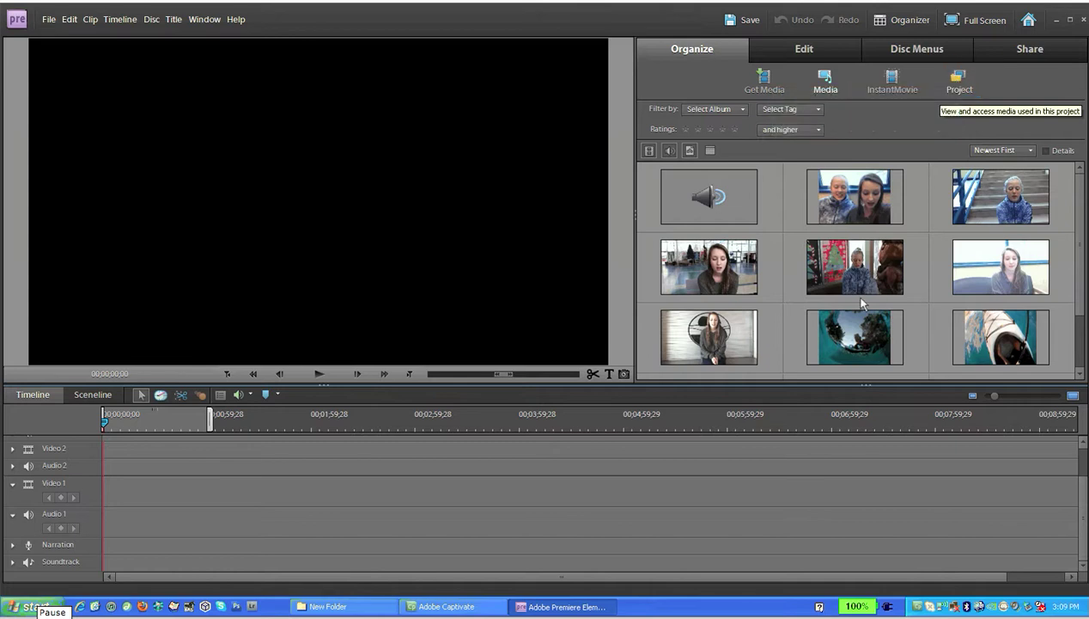
left_click(959, 81)
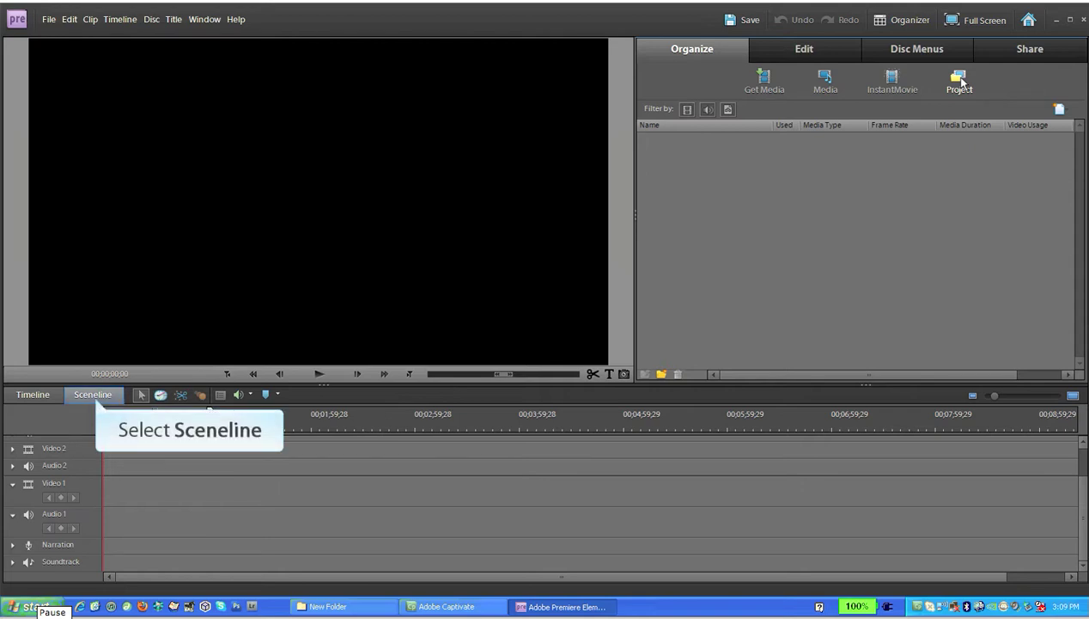
left_click(93, 396)
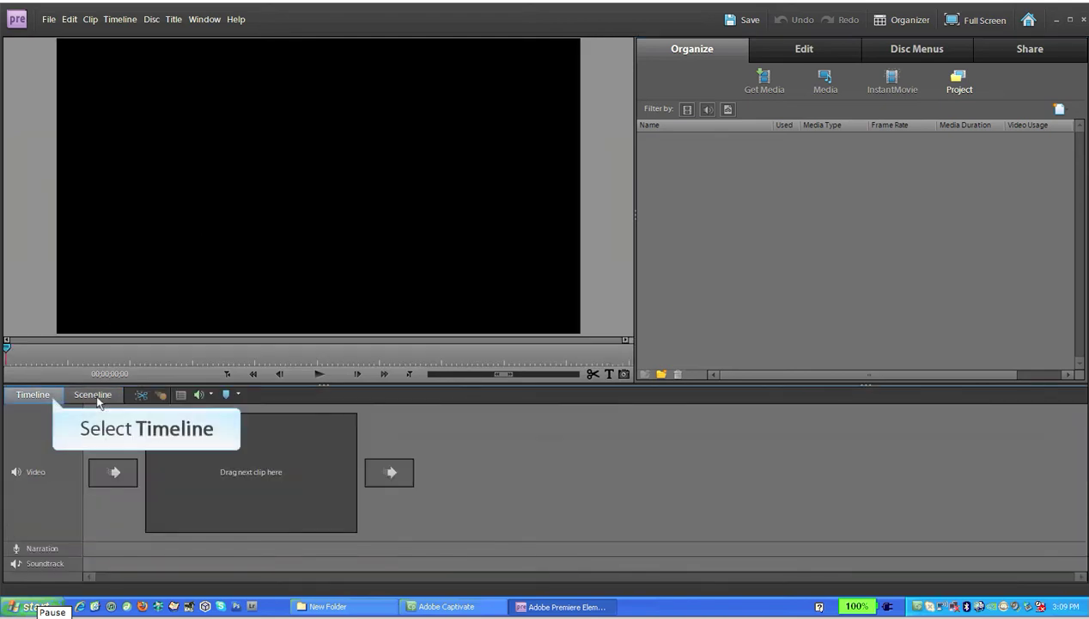
left_click(51, 392)
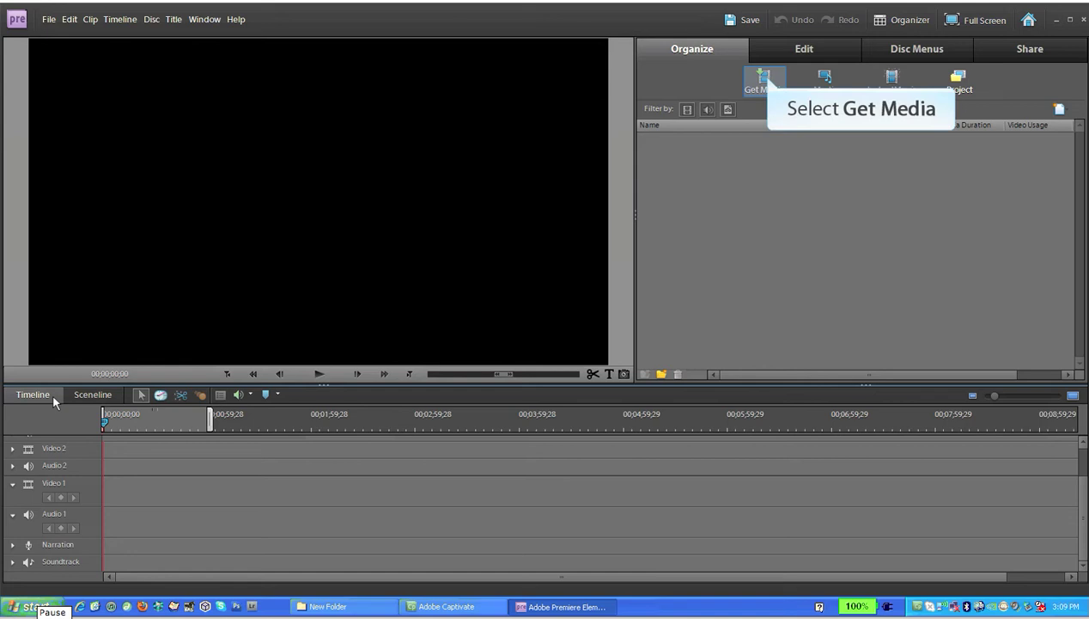
Import Picture 001.MOV, 007.MOV and 008.MOV from the Desktop's Job Interview Video Clips folder.
left_click(766, 81)
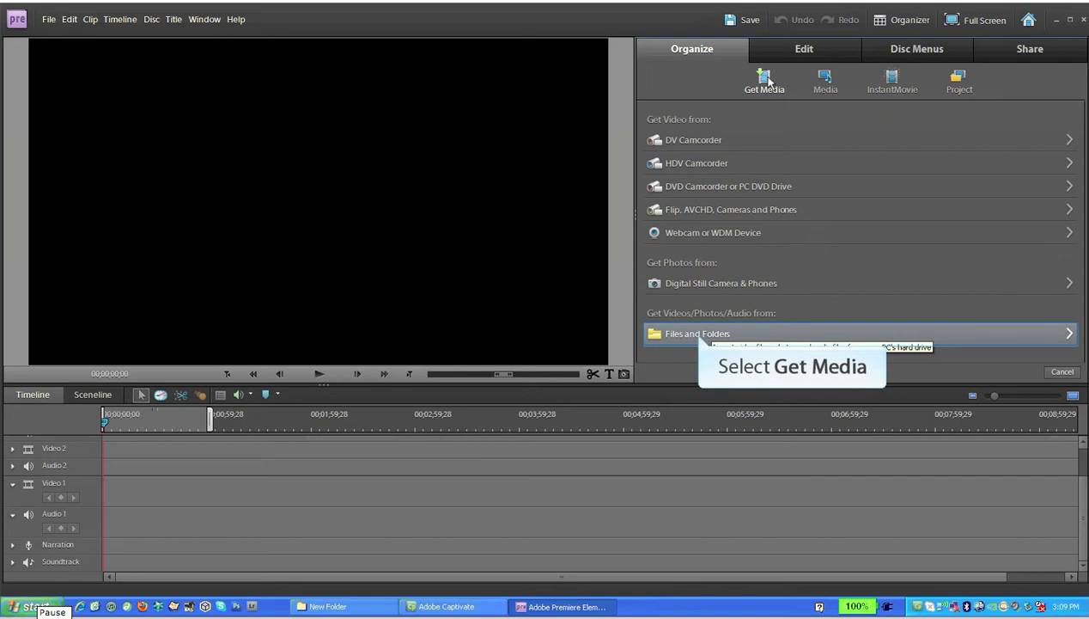
left_click(701, 341)
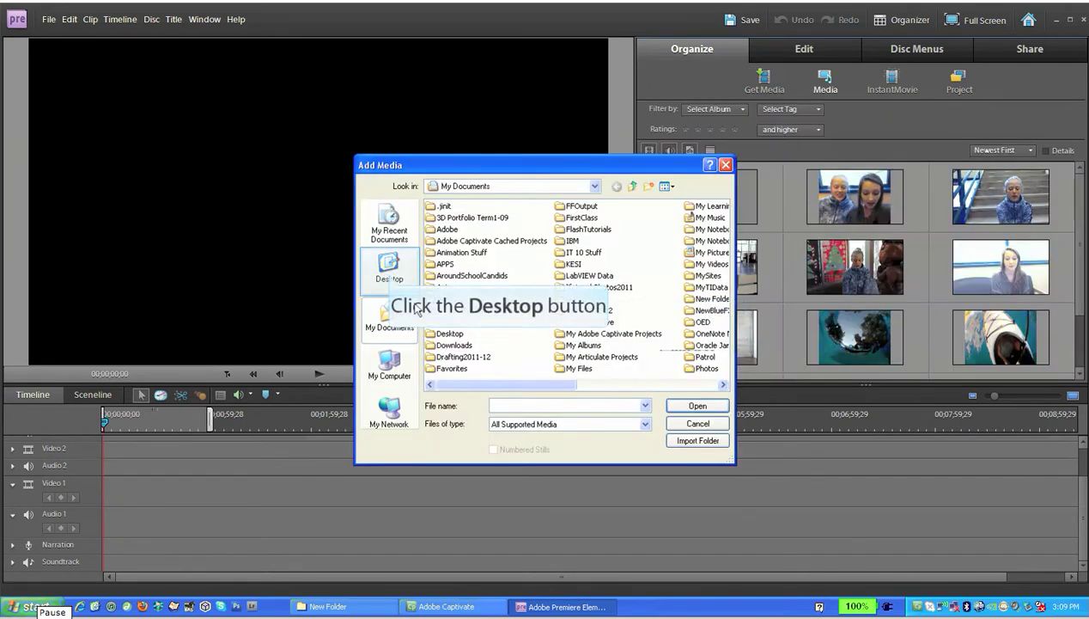
left_click(390, 278)
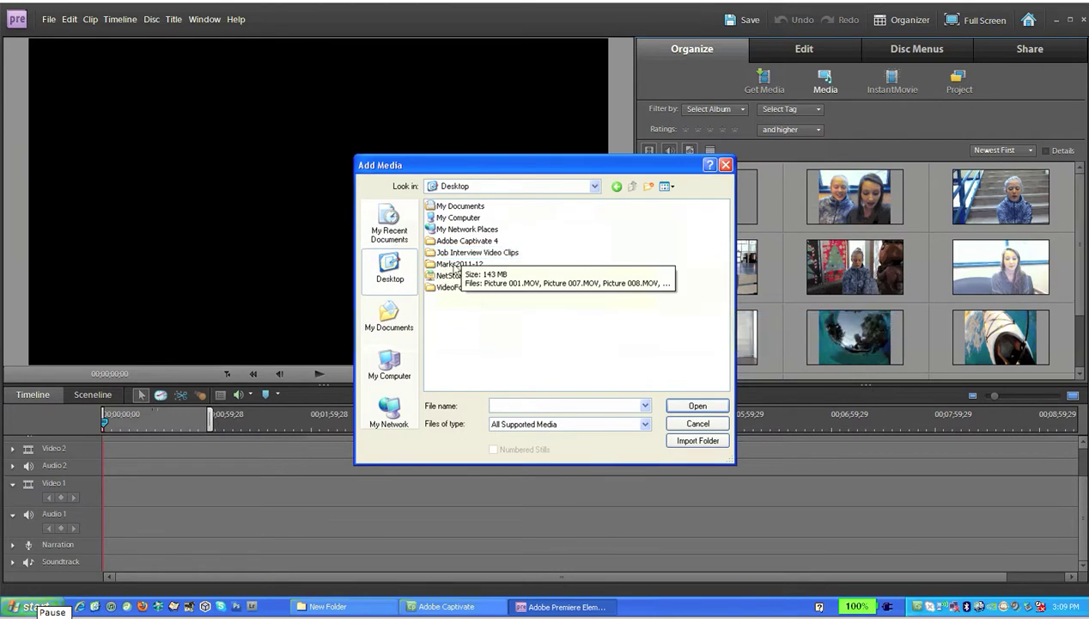
double_click(461, 251)
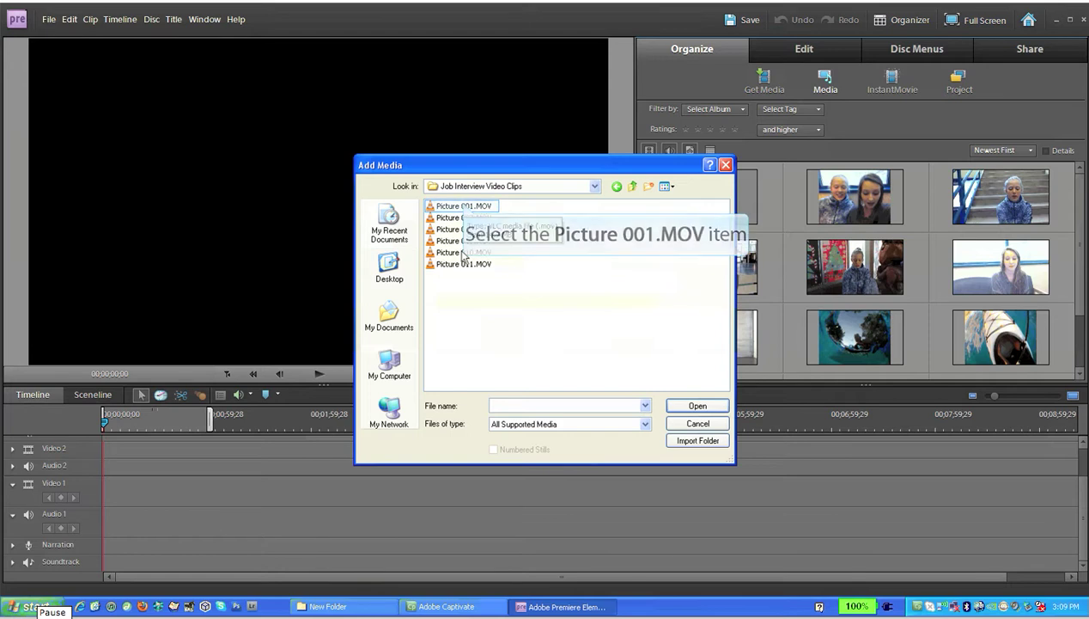
left_click(465, 206)
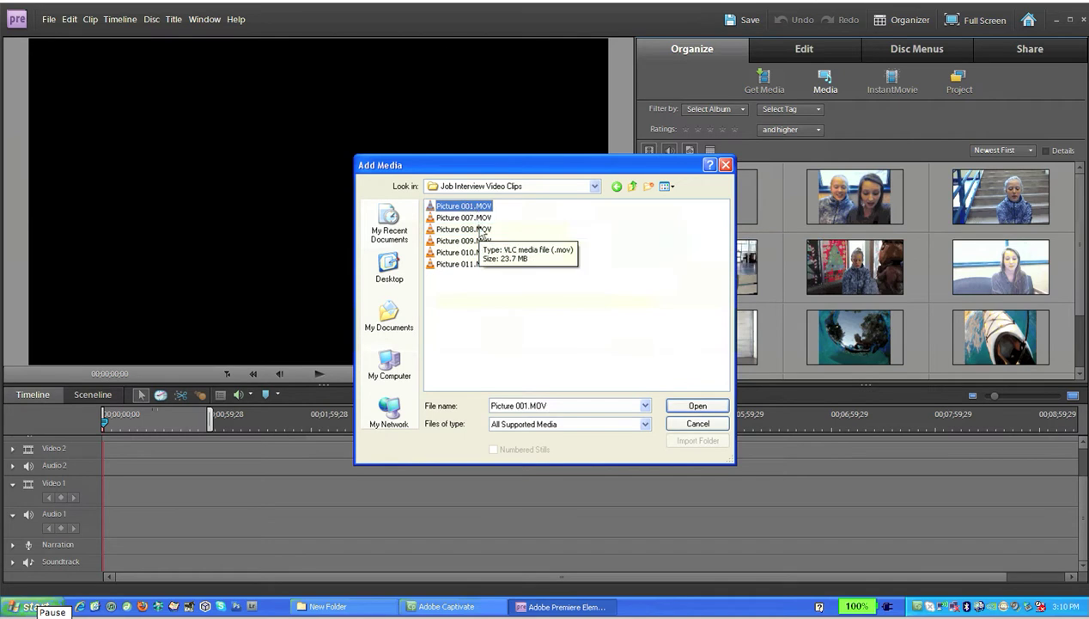
left_click(479, 228, "shift")
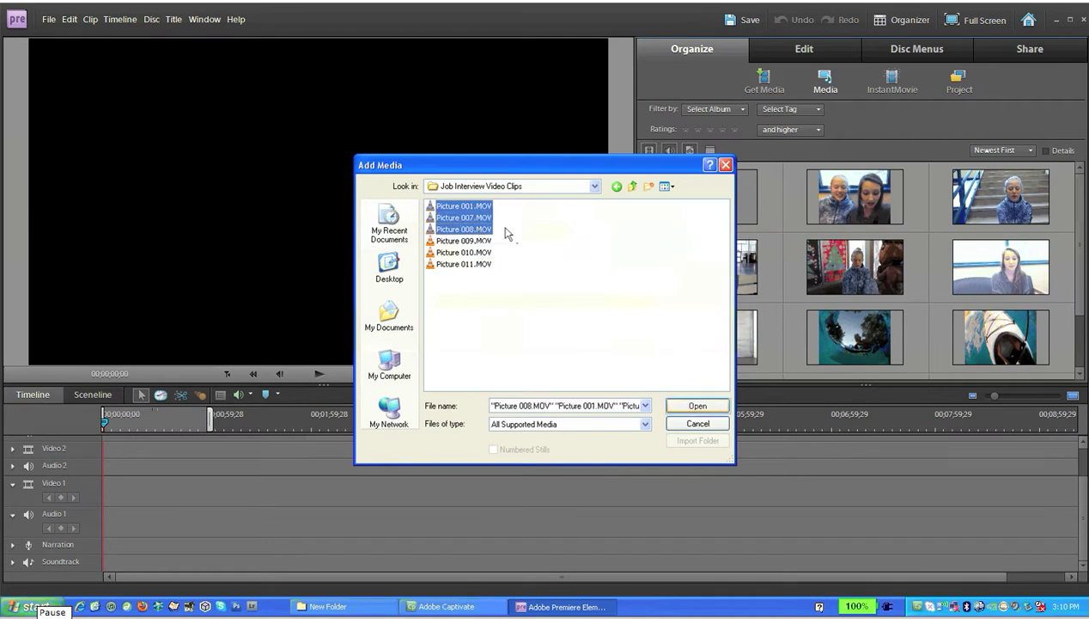
left_click(684, 406)
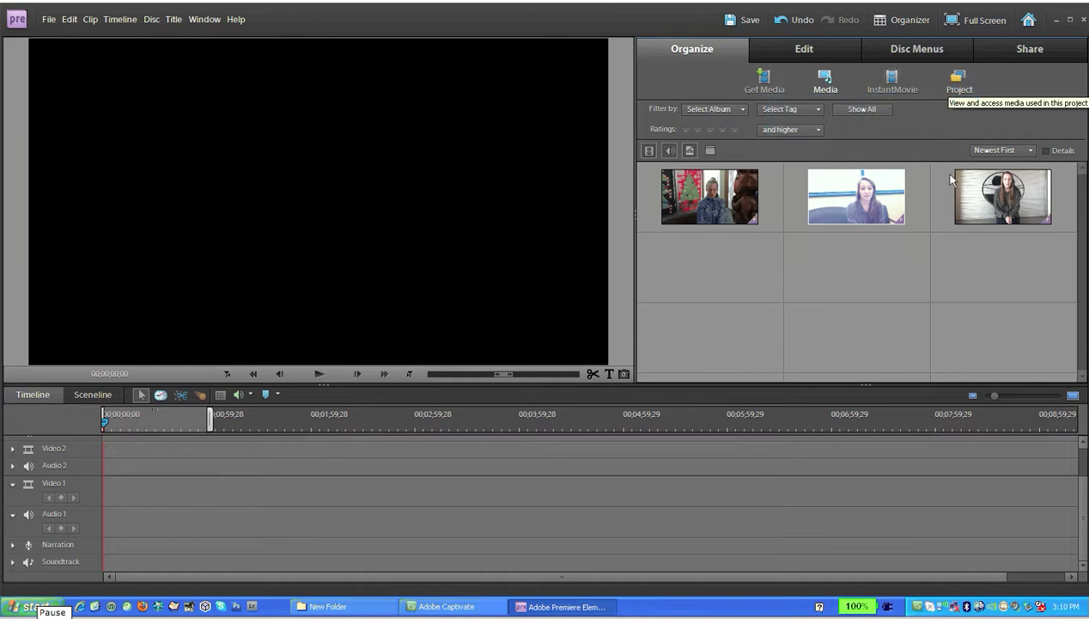
Place Picture 001, 007 and 008.MOV as the first three scenes in the Sceneline.
left_click(958, 86)
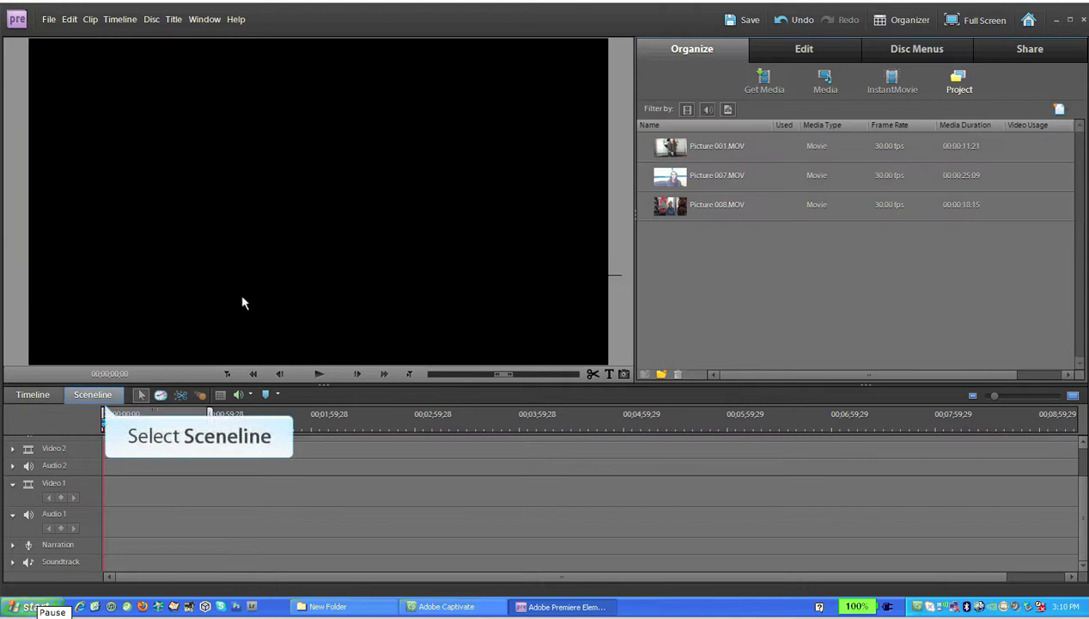
left_click(105, 399)
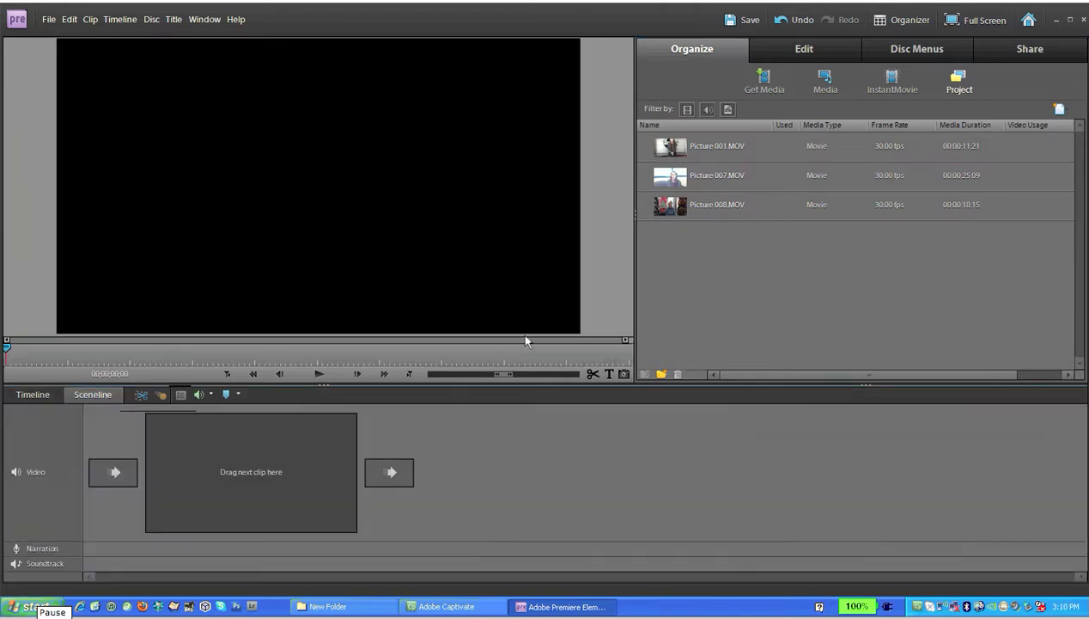
left_click_drag(675, 147, 275, 474)
left_click_drag(674, 176, 506, 460)
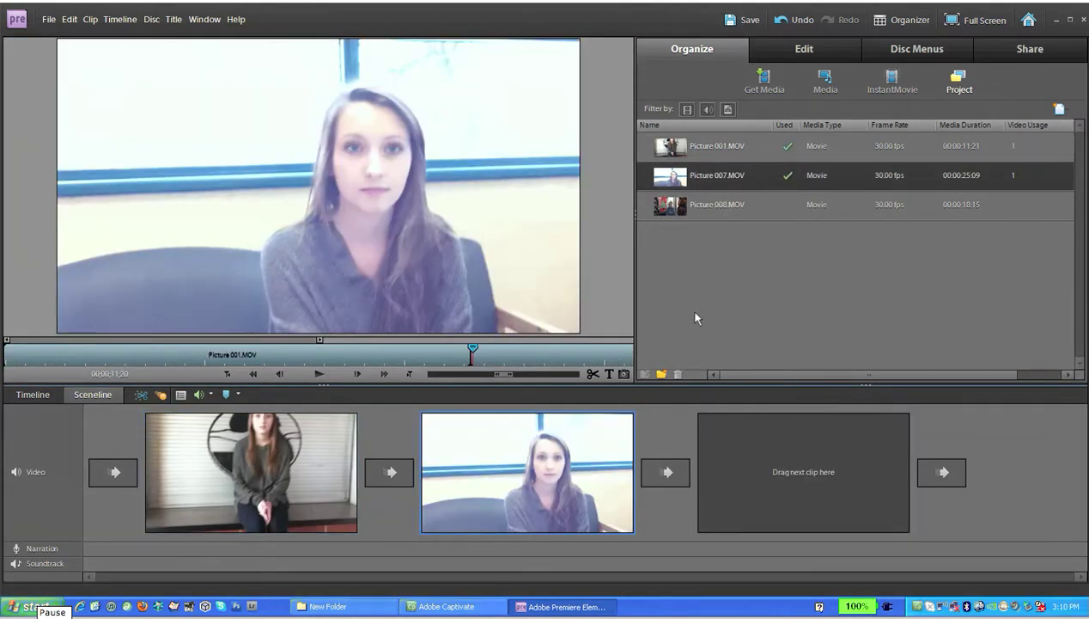
left_click_drag(703, 206, 789, 502)
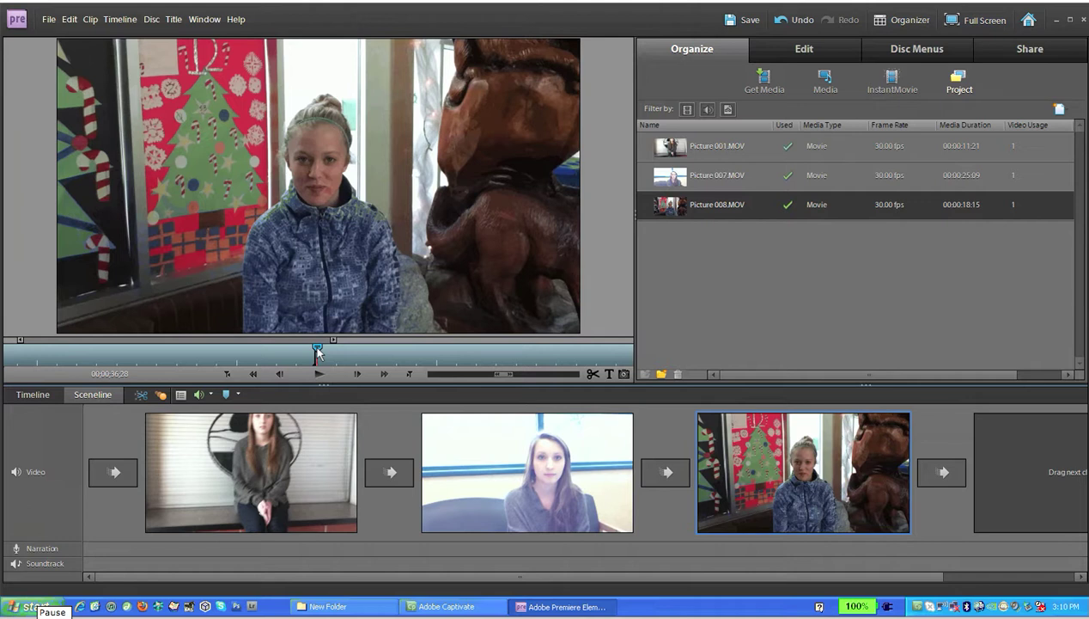
Scrub the monitor preview back into the second clip to find a frame for trimming.
mouse_move(317, 353)
left_mouse_down()
mouse_move(193, 349)
mouse_move(346, 353)
mouse_move(325, 356)
left_mouse_up()
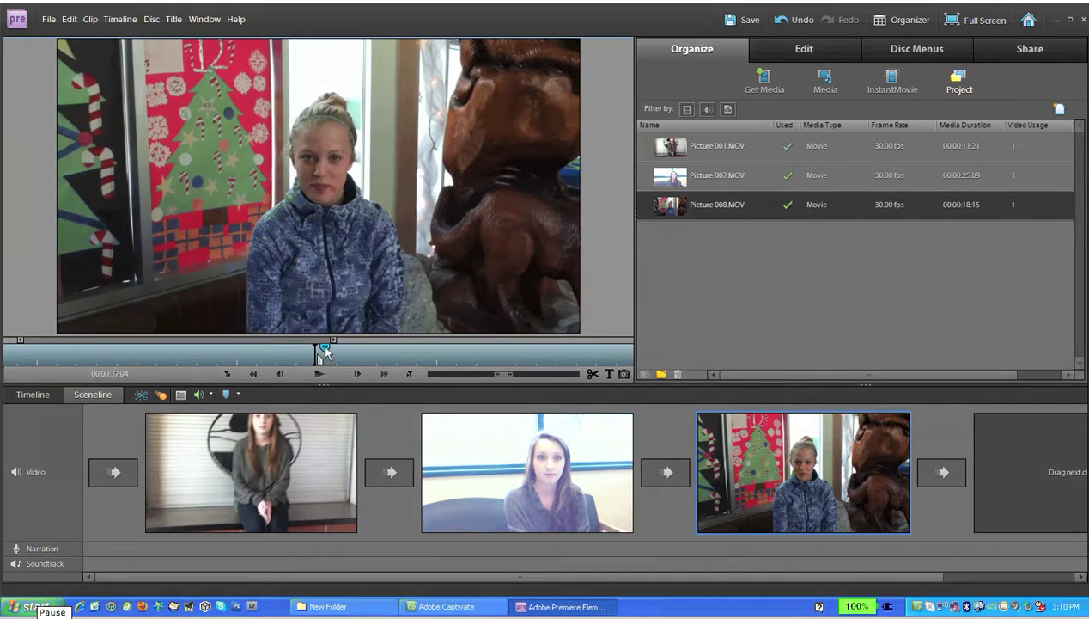
left_click_drag(318, 350, 241, 347)
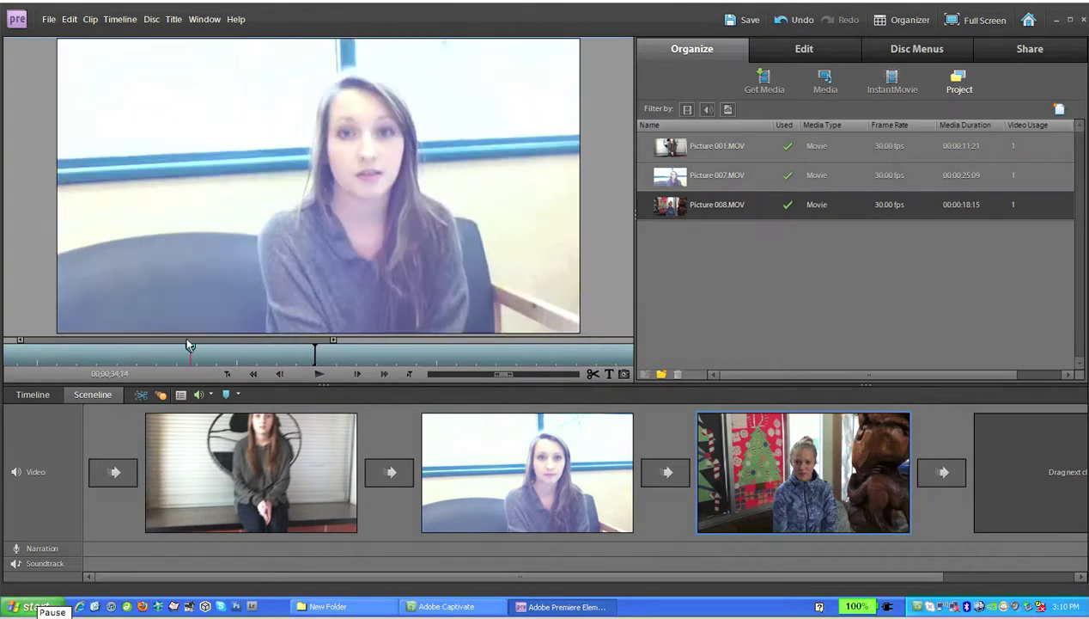
mouse_move(189, 346)
left_mouse_down()
mouse_move(88, 344)
mouse_move(210, 346)
left_mouse_up()
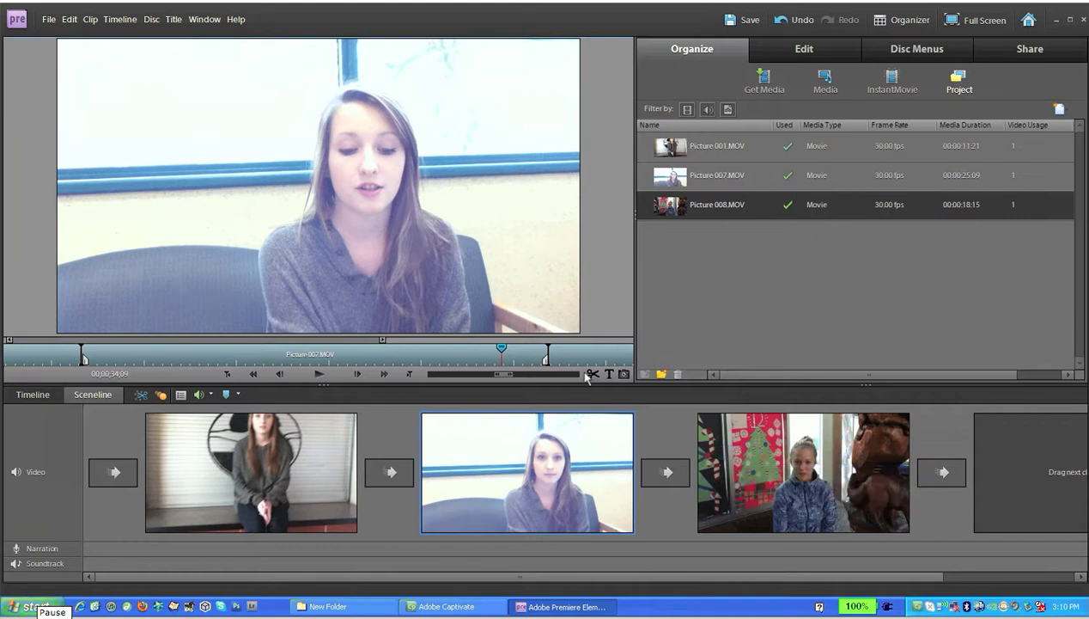
Delete the Picture 008 and Picture 007 scenes from the Sceneline.
left_click(734, 458)
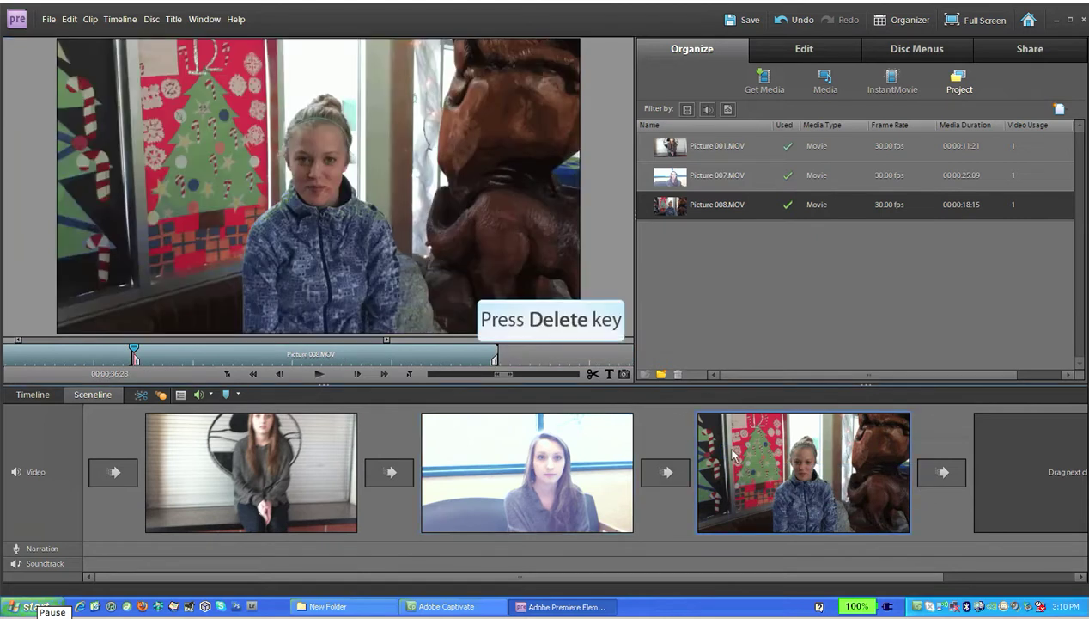
key("Delete")
left_click(606, 481)
key("Delete")
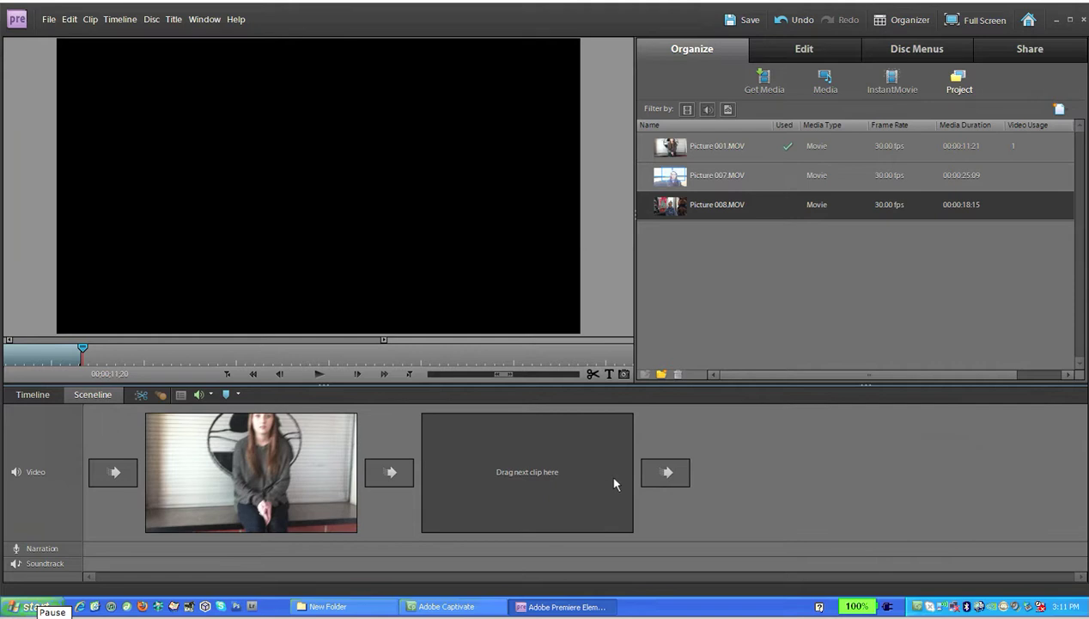
Trim Picture 007.MOV from 00:00:01:29 to 00:00:12:25 and add it after Picture 001.
double_click(677, 178)
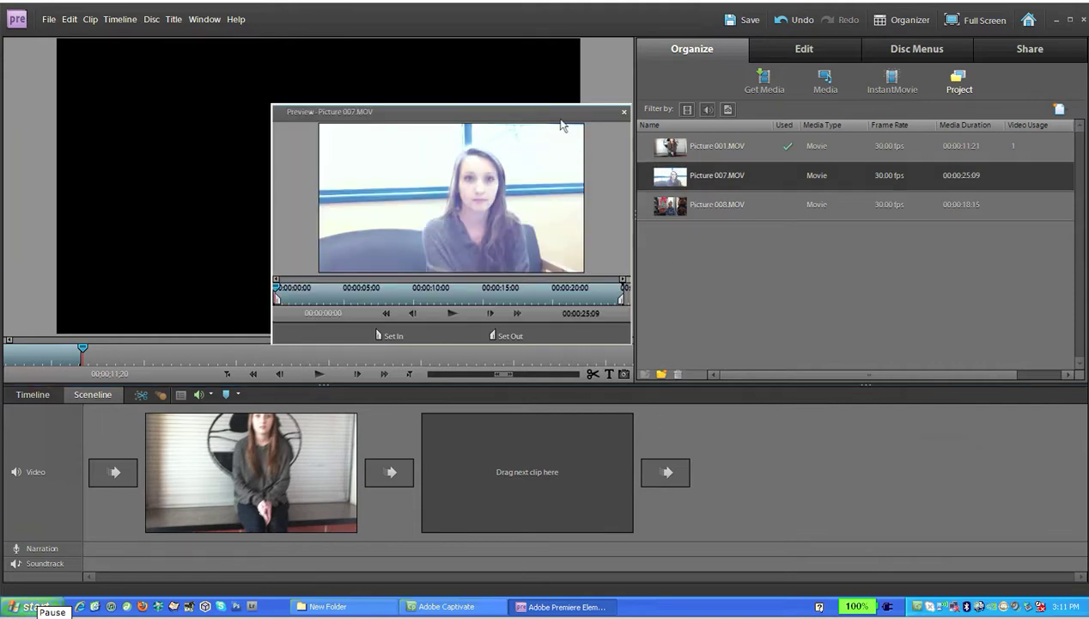
left_click_drag(564, 115, 678, 147)
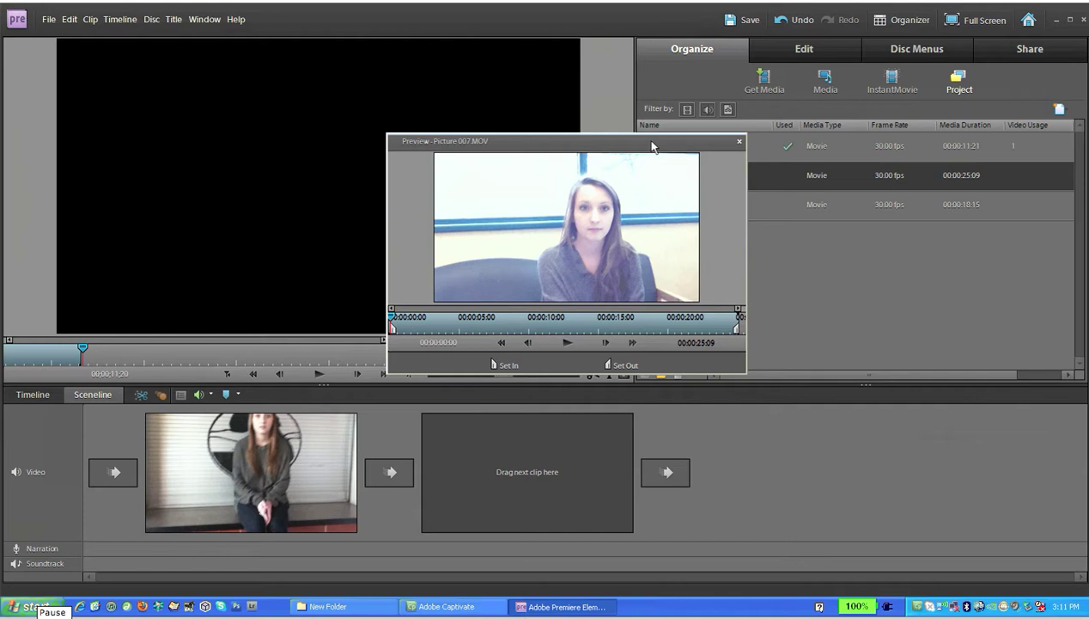
left_click_drag(392, 318, 420, 319)
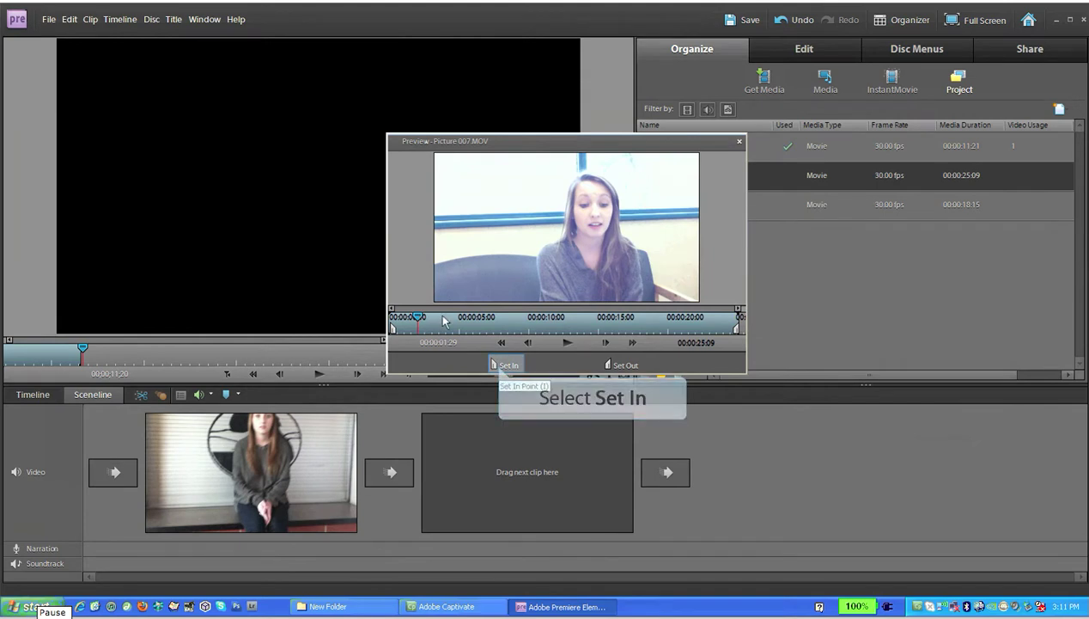
left_click(501, 368)
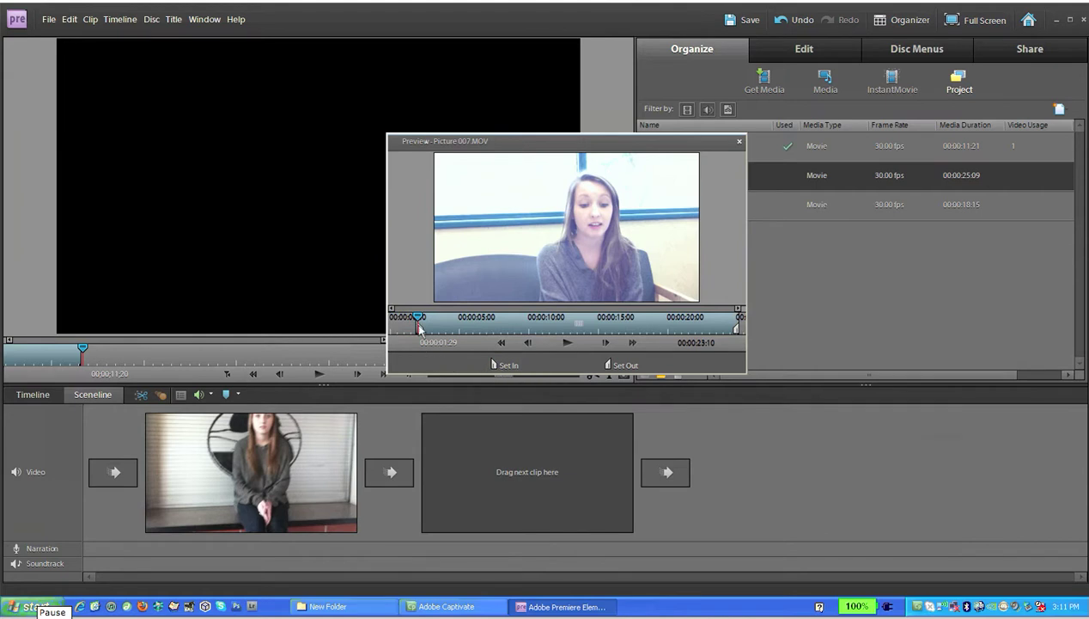
left_click_drag(419, 319, 571, 324)
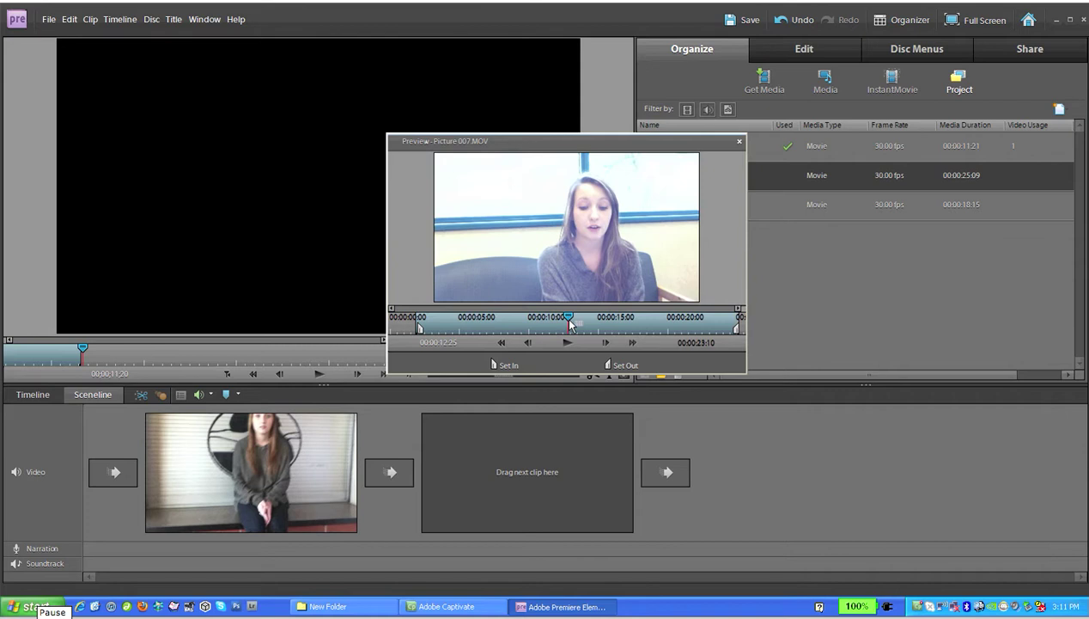
left_click(619, 367)
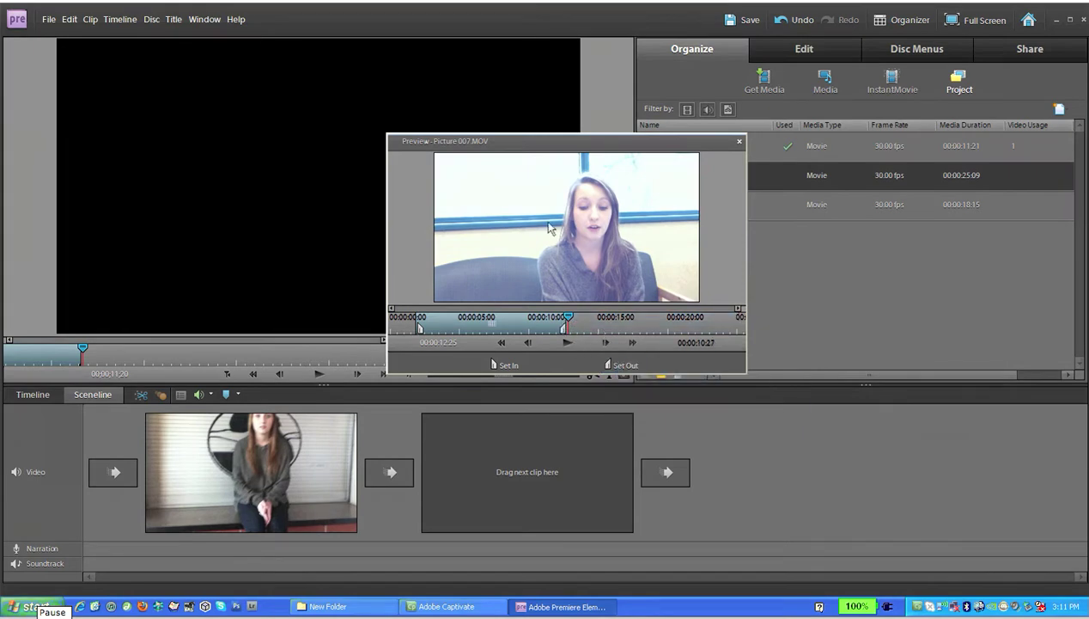
left_click_drag(549, 228, 539, 434)
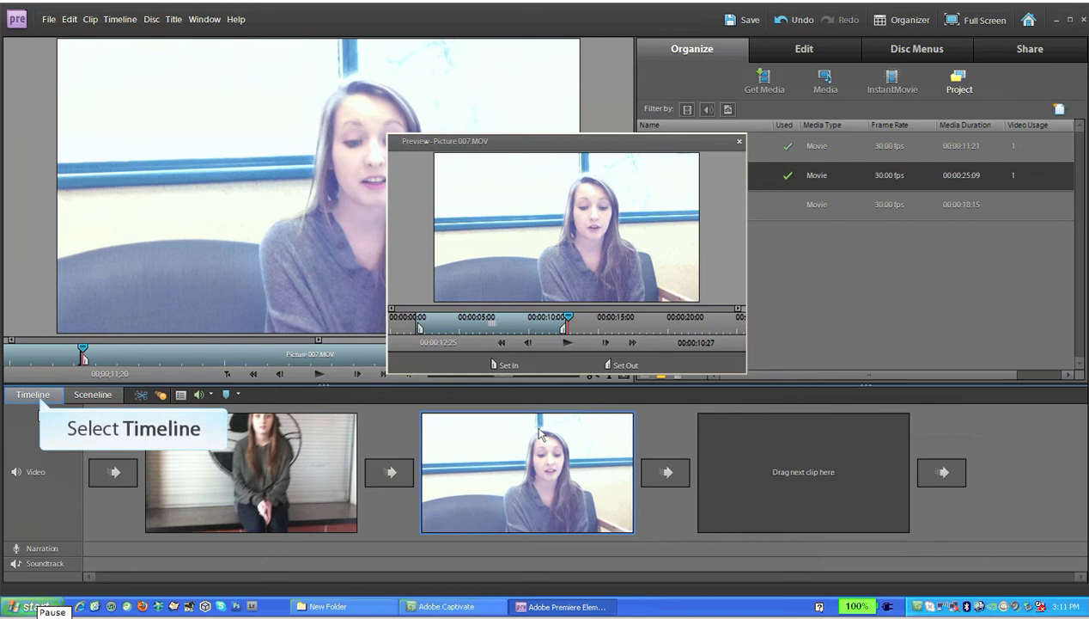
In the Timeline, zoom in and nudge Picture 007 right, leaving a gap after Picture 001.
left_click(33, 395)
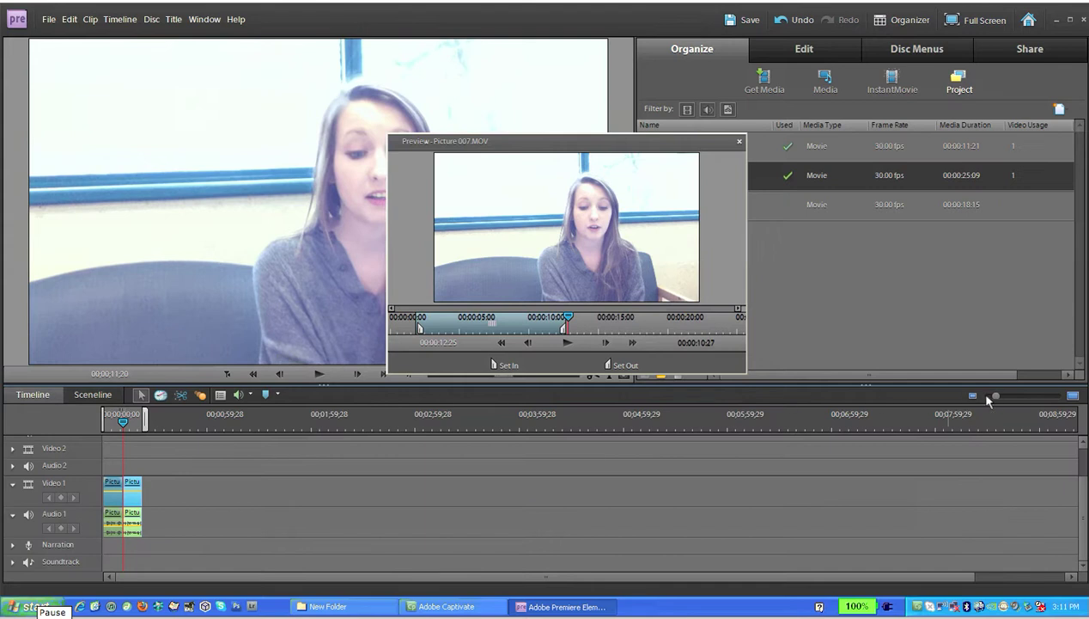
left_click_drag(995, 400, 1012, 401)
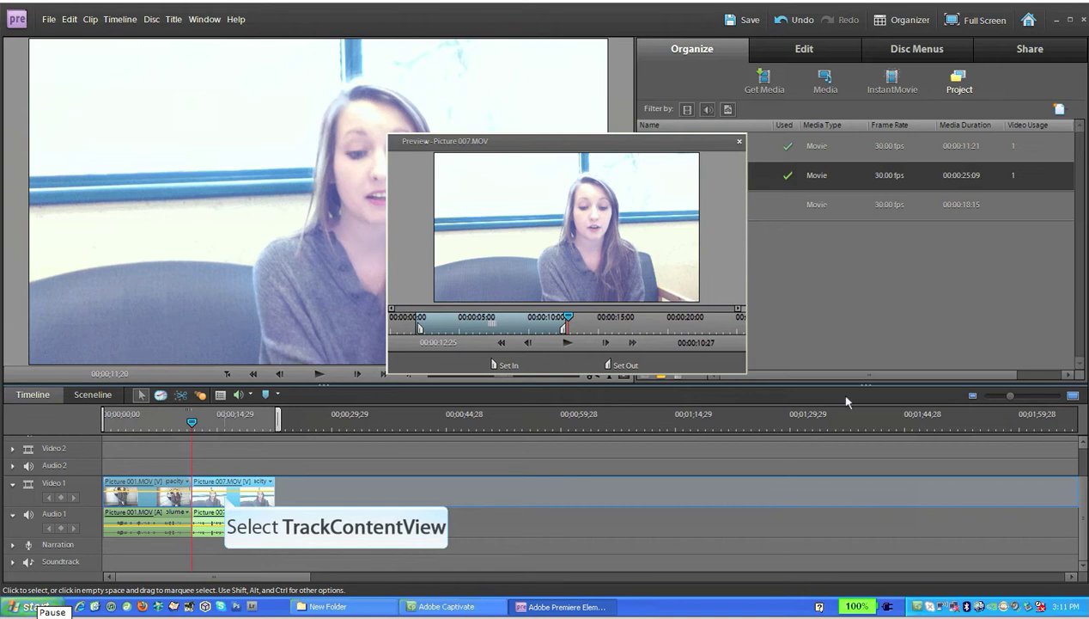
left_click_drag(226, 500, 243, 502)
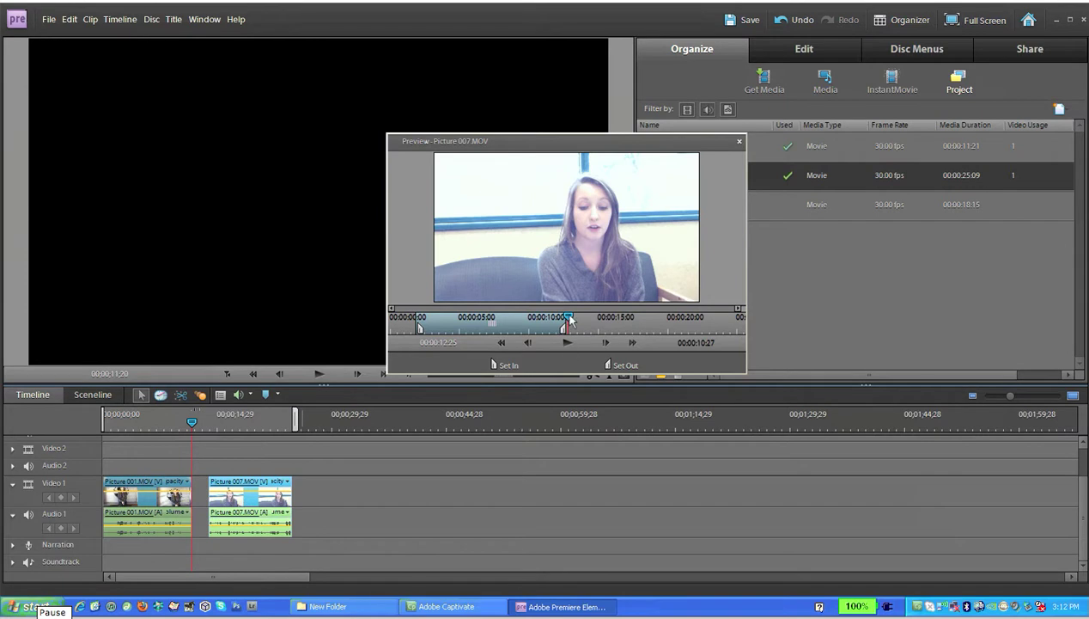
Re-mark the Picture 007 preview with In at 00:00:15:22 and Out at 00:00:22:22.
left_click_drag(570, 319, 574, 320)
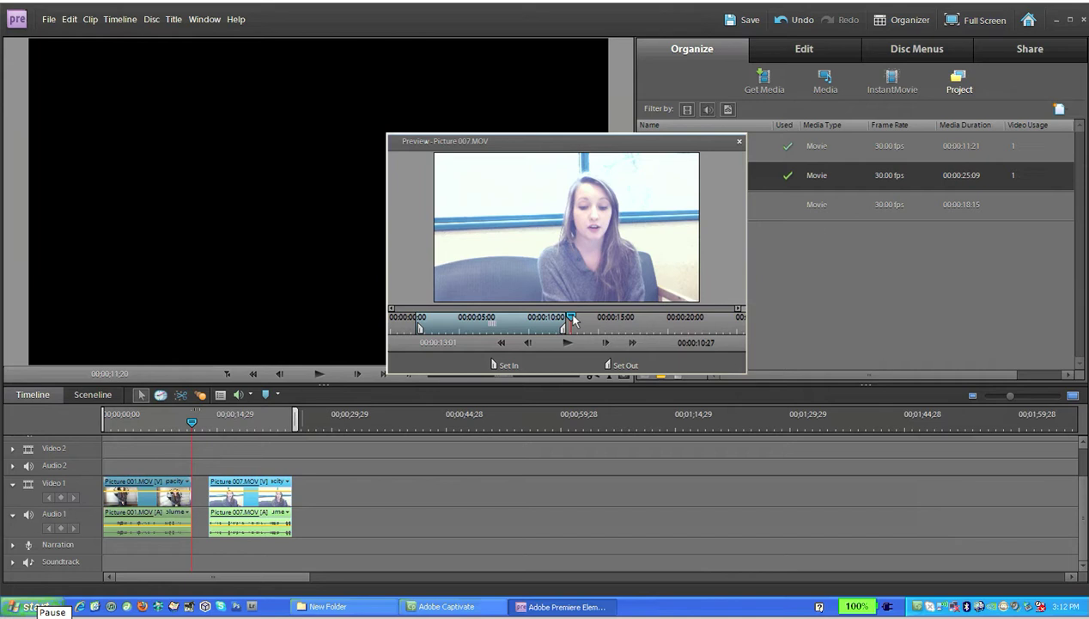
left_click_drag(573, 321, 610, 320)
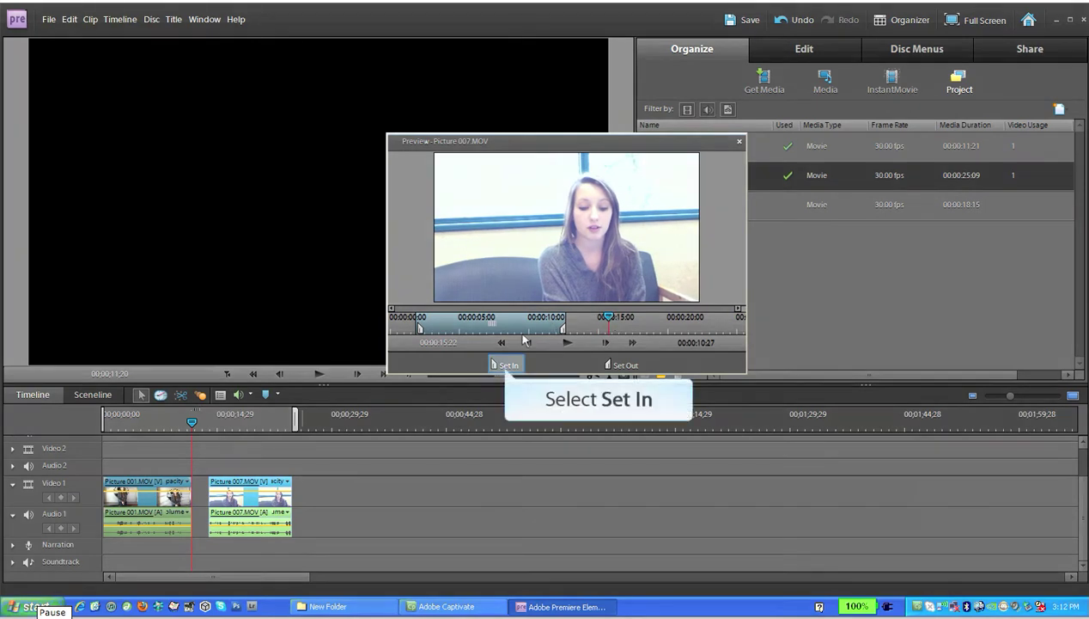
left_click(506, 365)
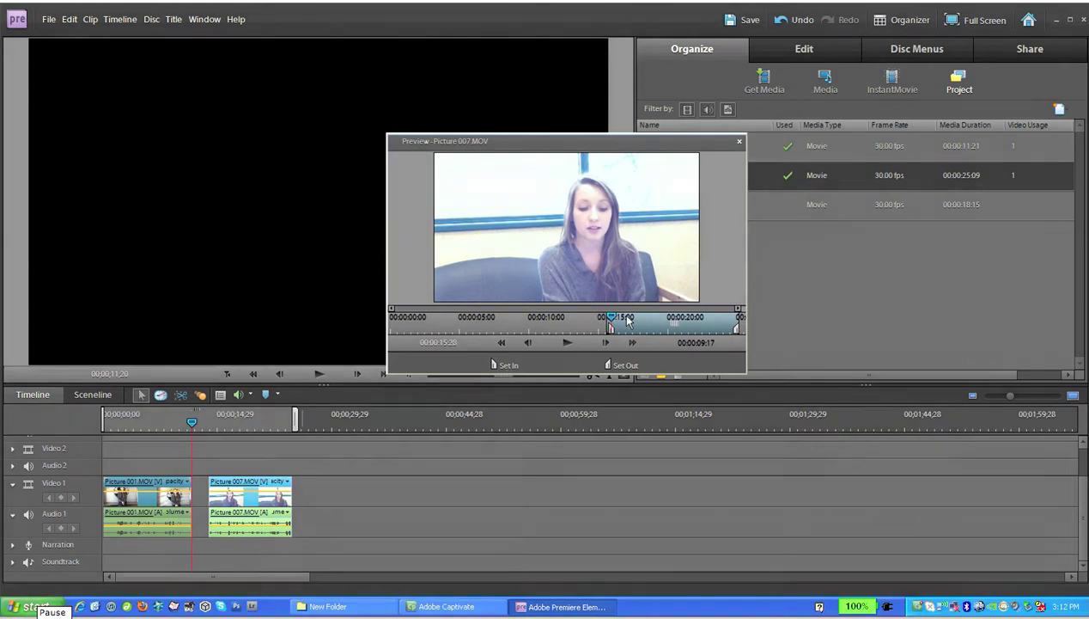
left_click_drag(610, 320, 705, 328)
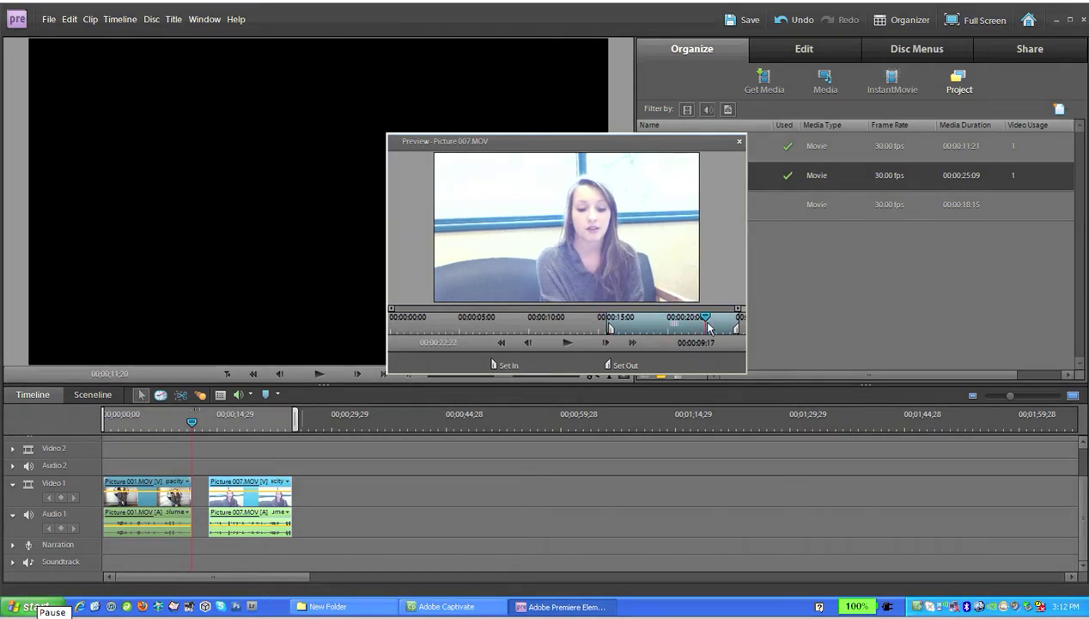
left_click(624, 363)
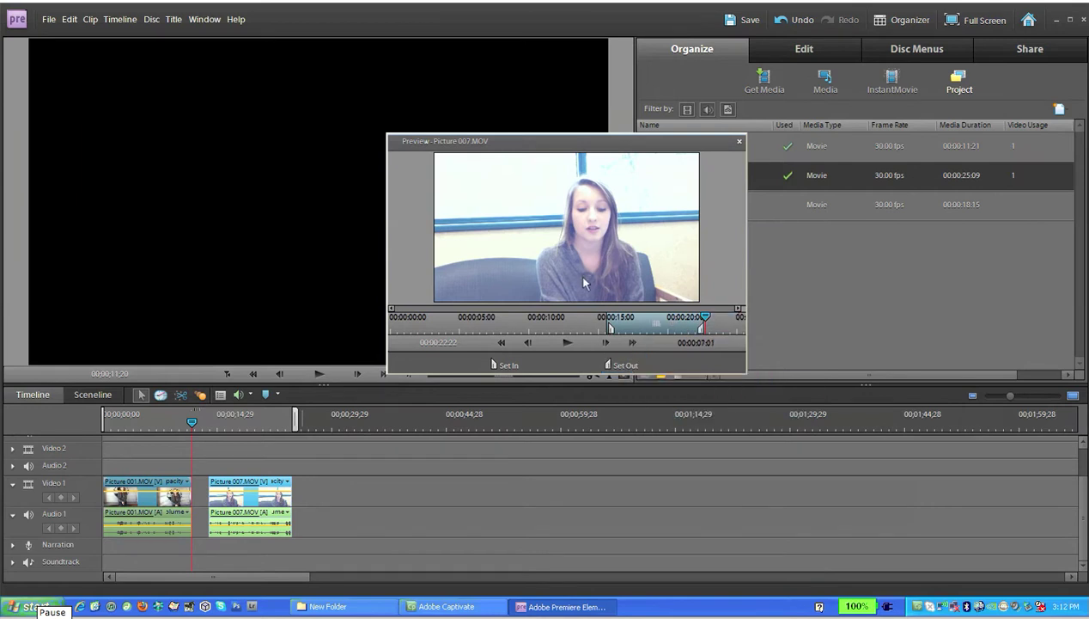
Add the trimmed Picture 007 section to Video 1 three times, then close the preview.
left_click_drag(577, 251, 316, 490)
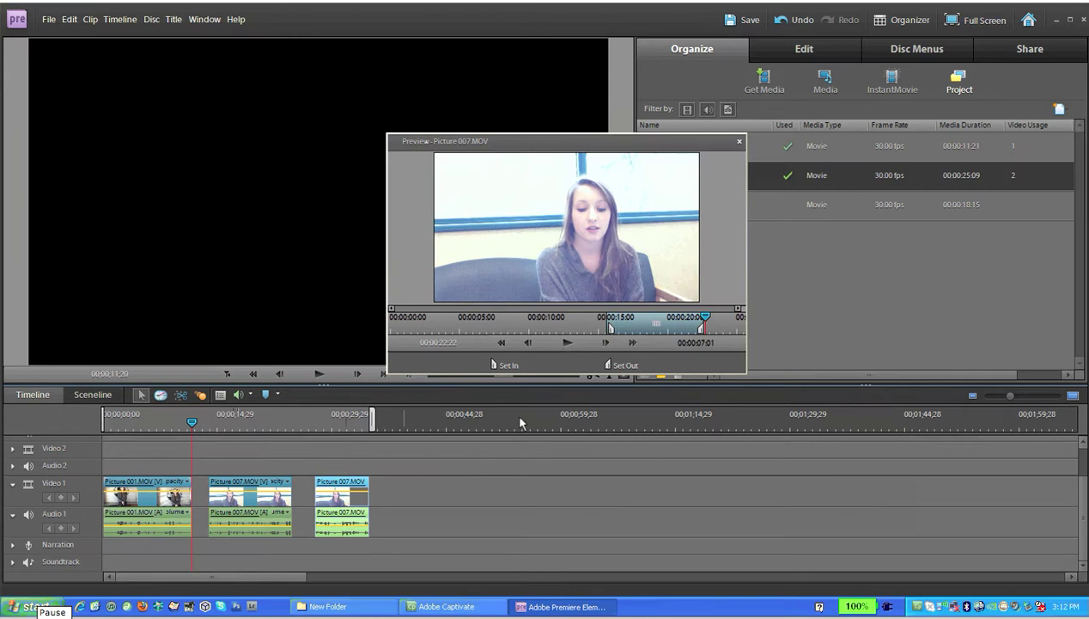
left_click_drag(500, 400, 395, 490)
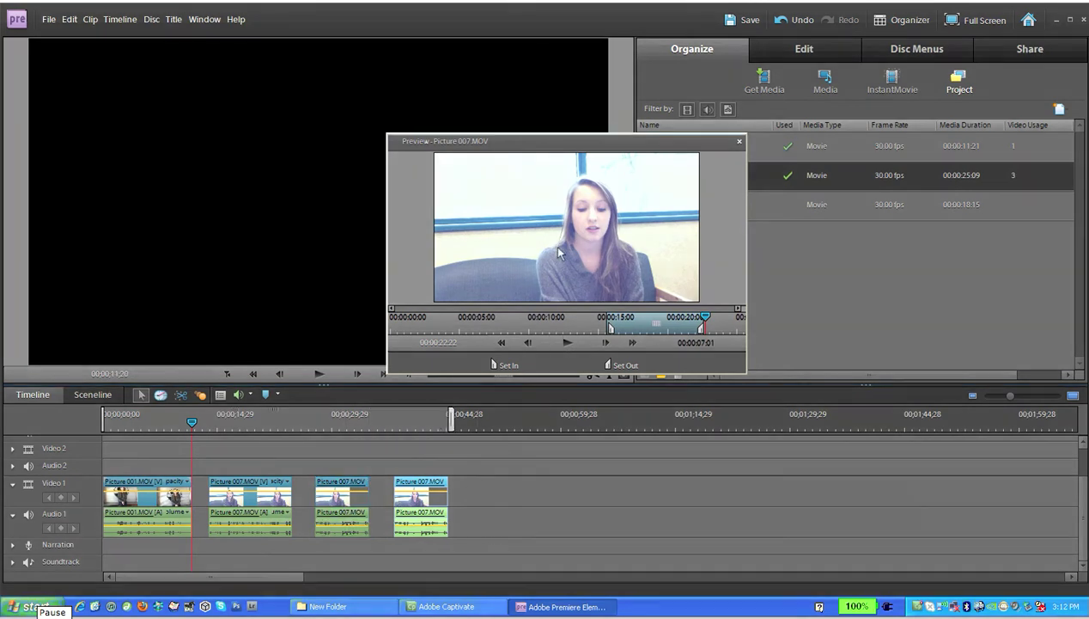
left_click_drag(549, 256, 479, 516)
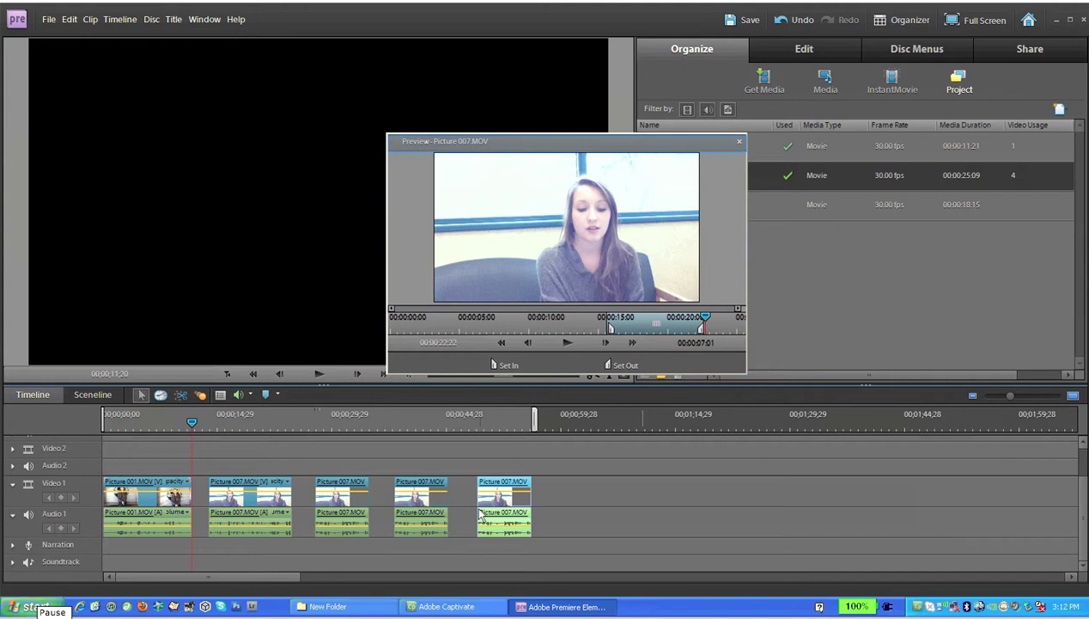
left_click(739, 140)
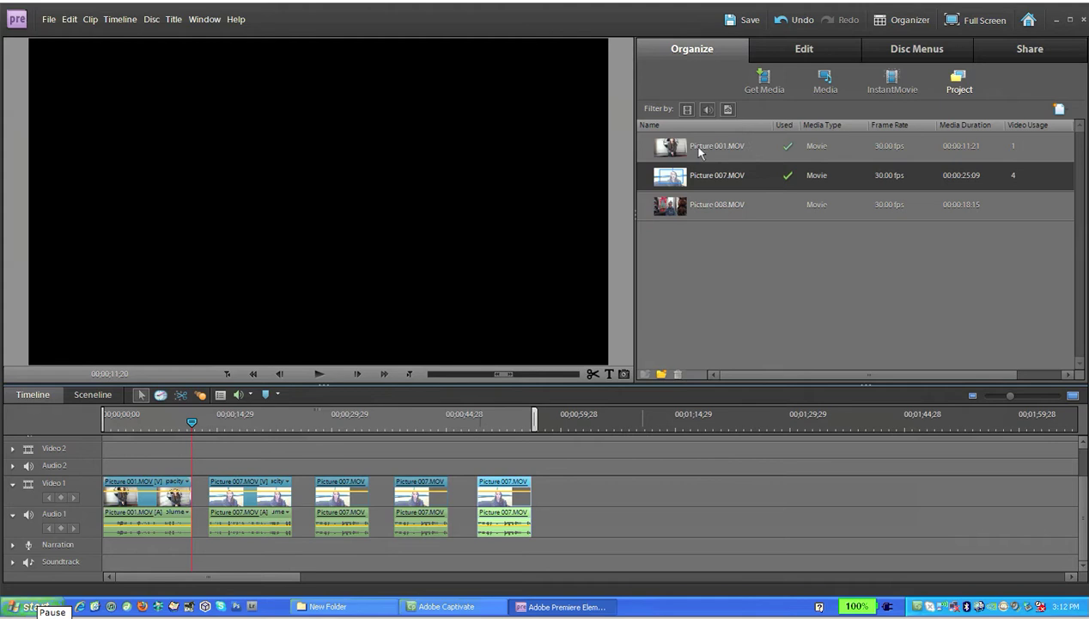
Reopen Picture 007.MOV and set its In at the first frame and Out at 00:00:25:09.
double_click(674, 179)
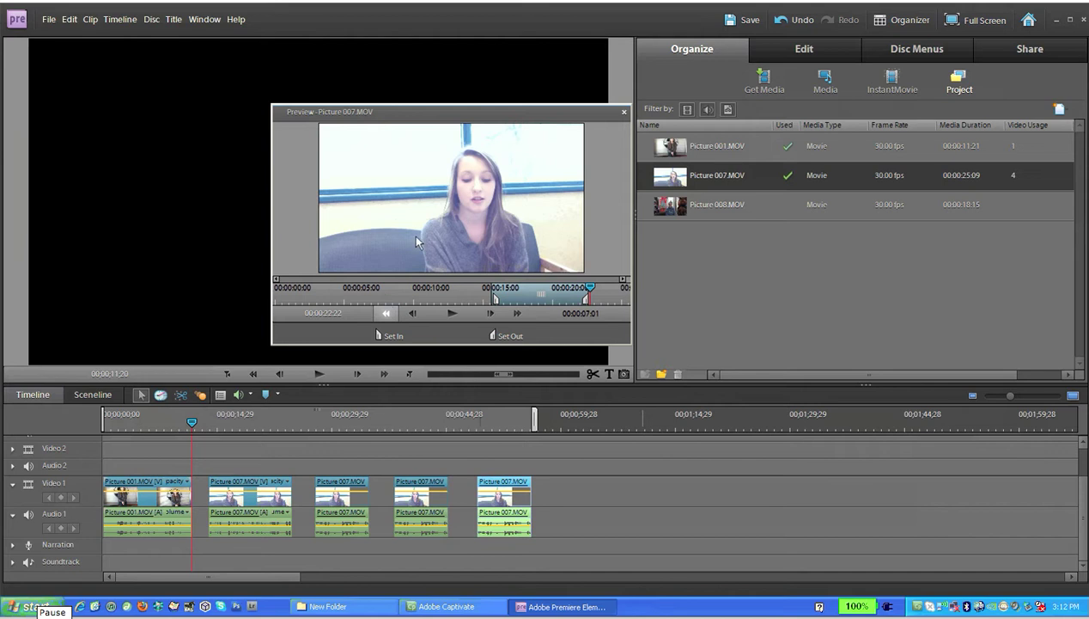
left_click(385, 314)
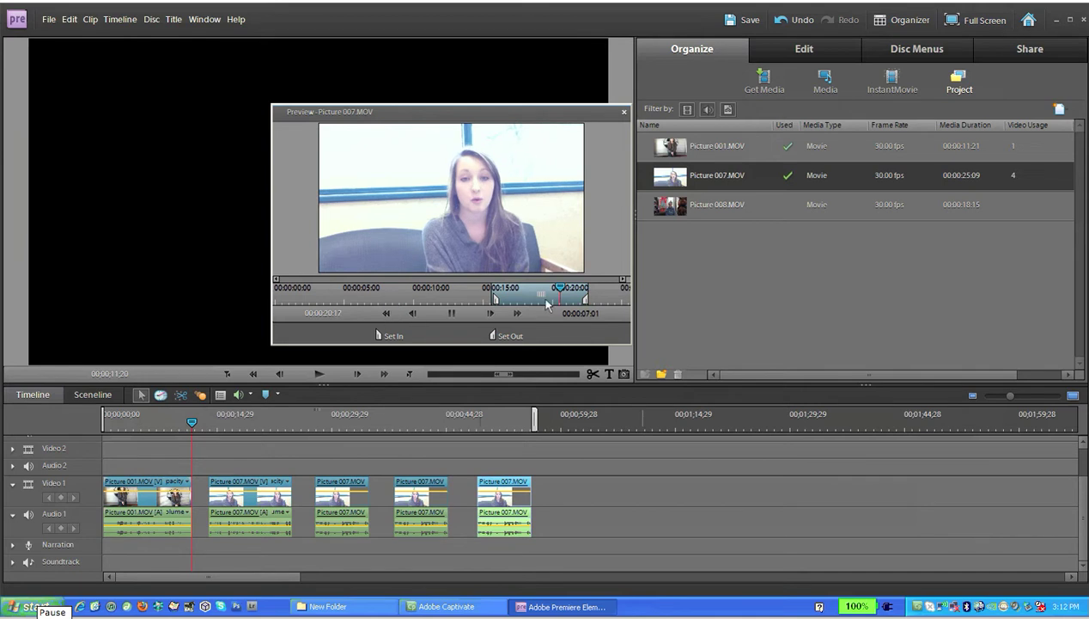
left_click_drag(565, 290, 262, 258)
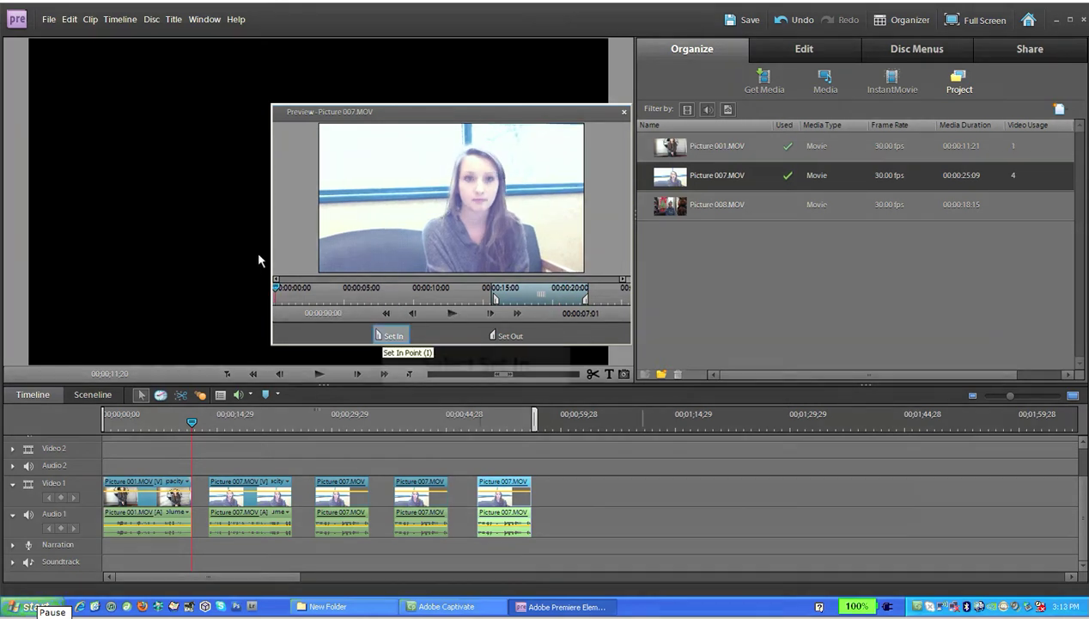
left_click(383, 334)
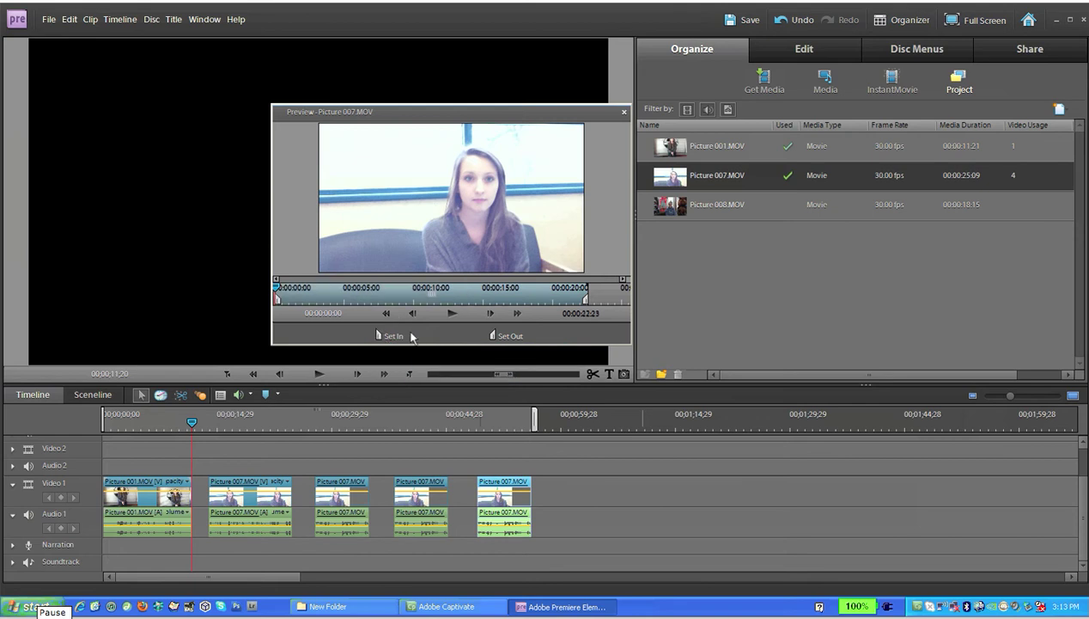
left_click_drag(585, 299, 608, 302)
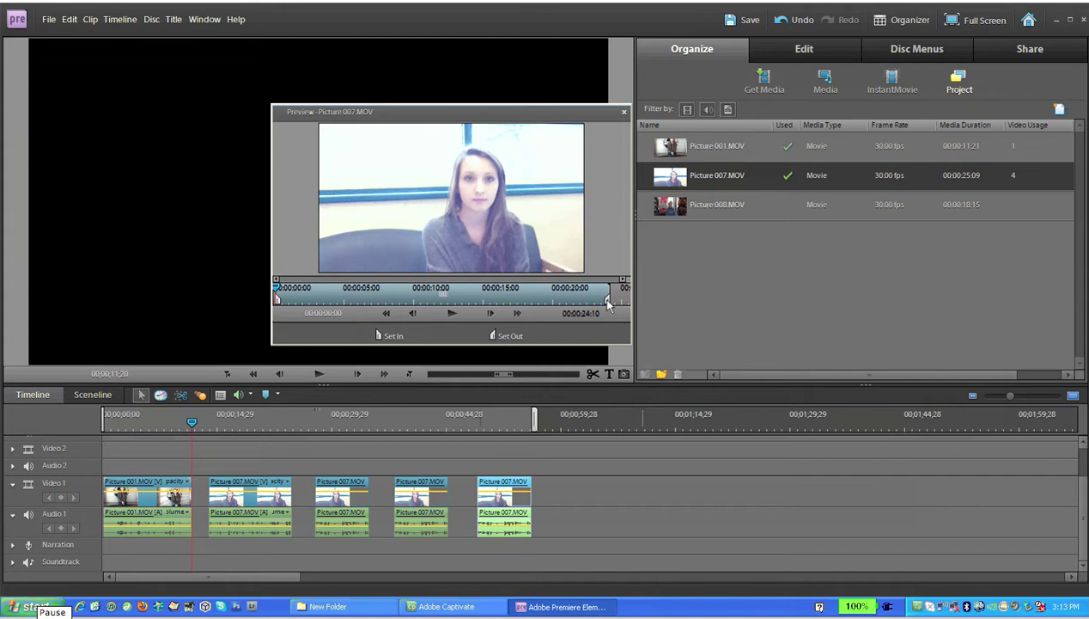
left_click_drag(607, 303, 603, 306)
mouse_move(278, 292)
left_mouse_down()
mouse_move(516, 299)
mouse_move(610, 314)
mouse_move(635, 306)
mouse_move(644, 316)
left_mouse_up()
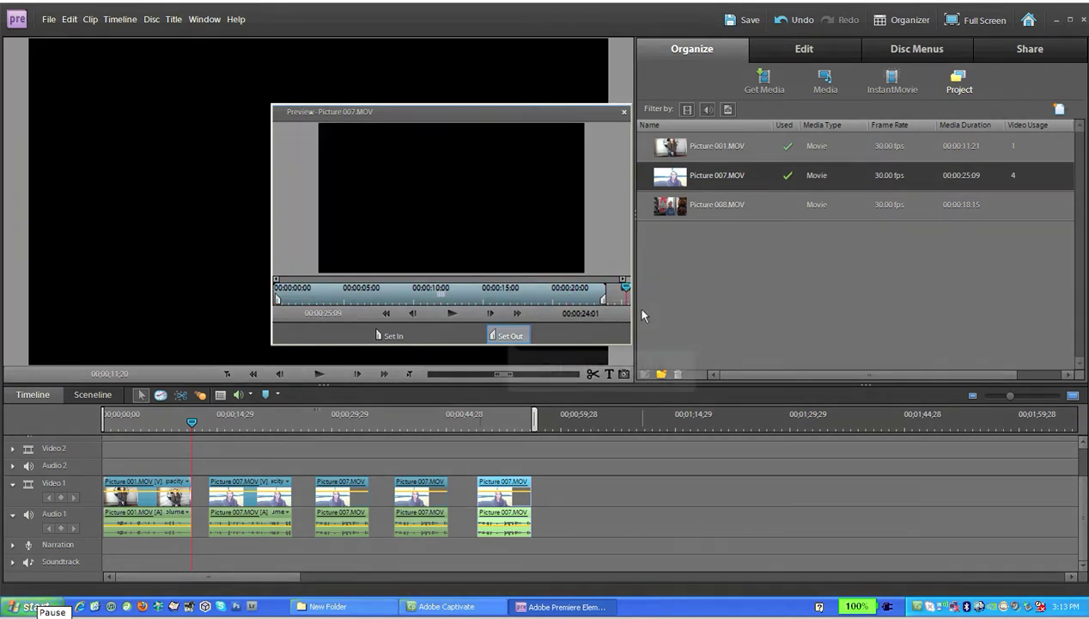
left_click(508, 338)
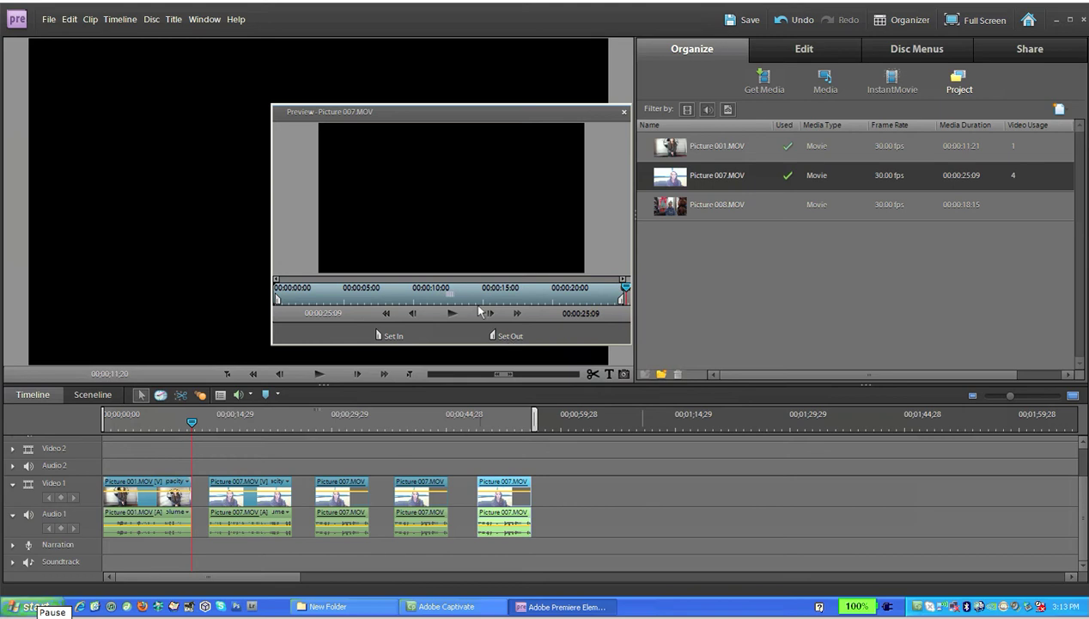
Remove all the Picture 007.MOV clips from the timeline, including the newly added full one.
left_click_drag(466, 191, 584, 505)
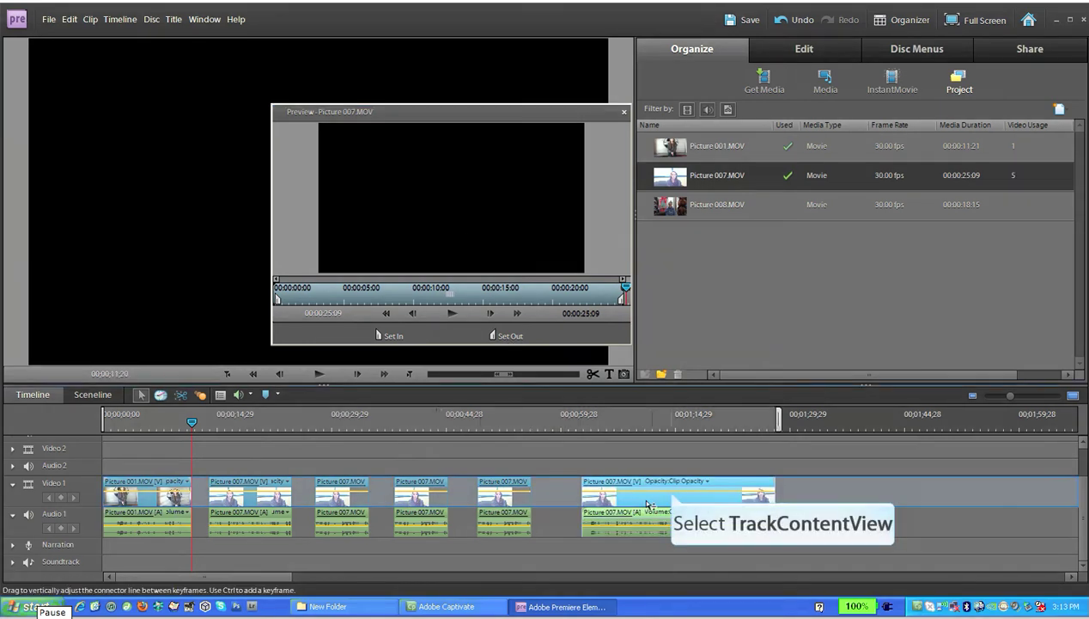
left_click(673, 496)
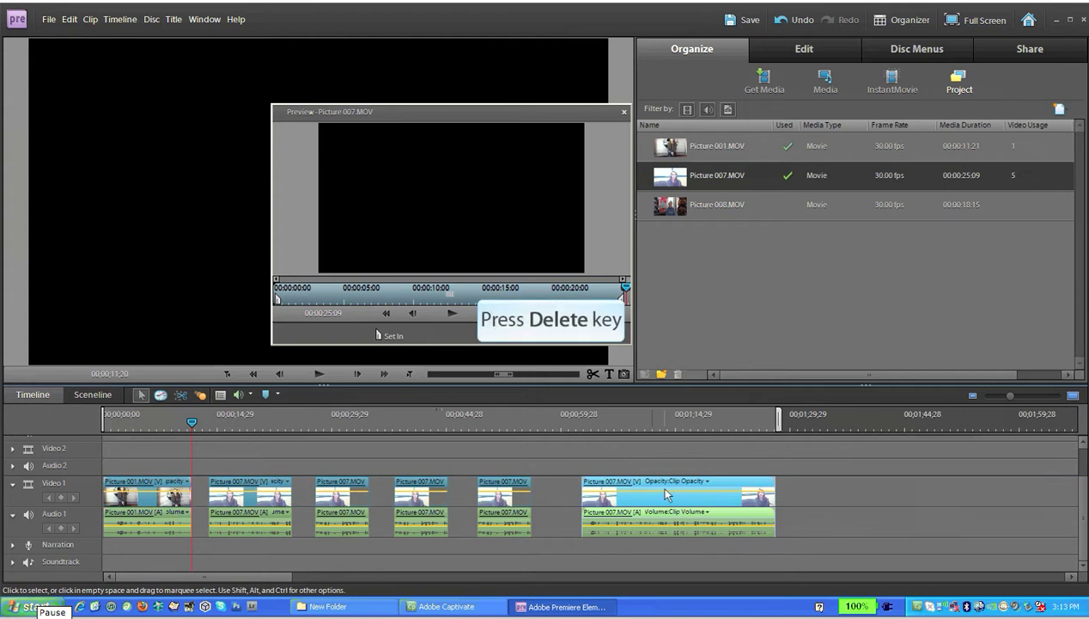
key("Delete")
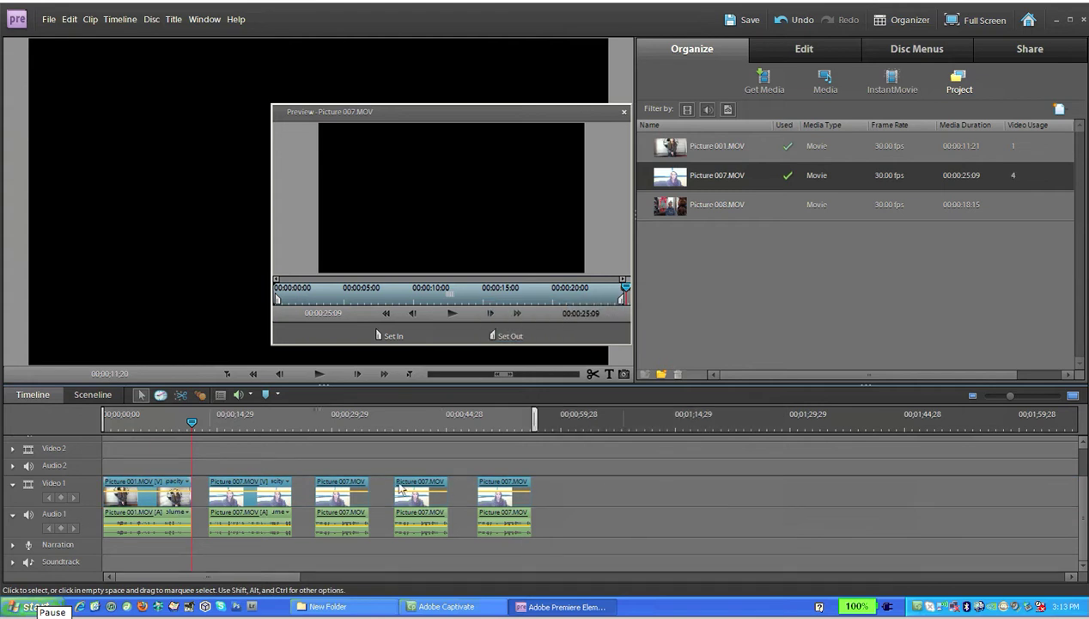
left_click_drag(210, 455, 527, 538)
key("Delete")
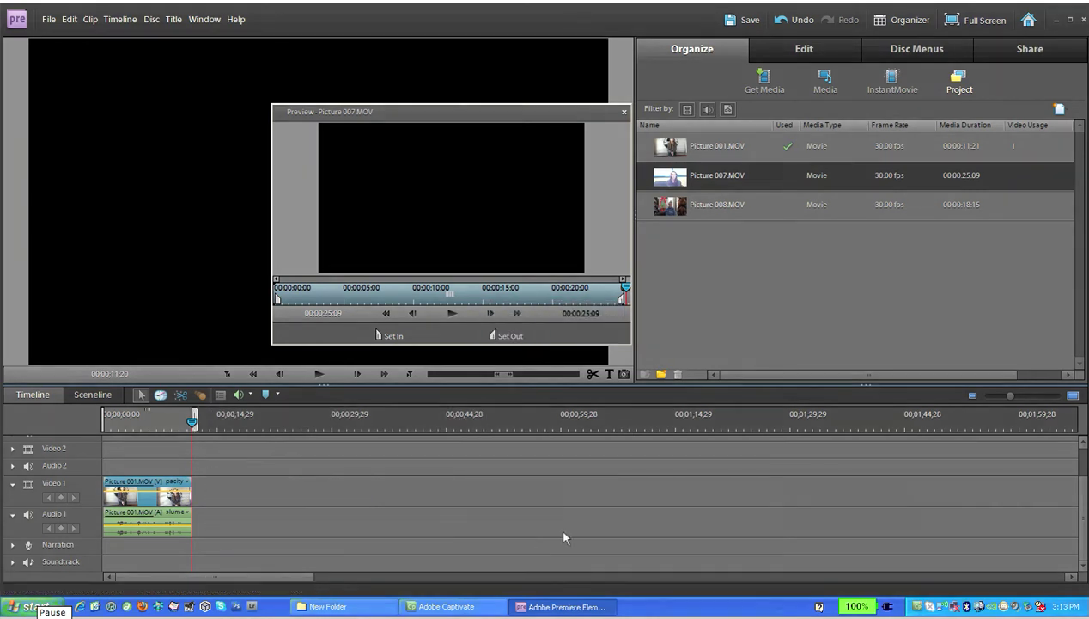
Place full Picture 007.MOV then Picture 008.MOV after Picture 001 on Video 1, and close the preview.
left_click_drag(671, 180, 239, 520)
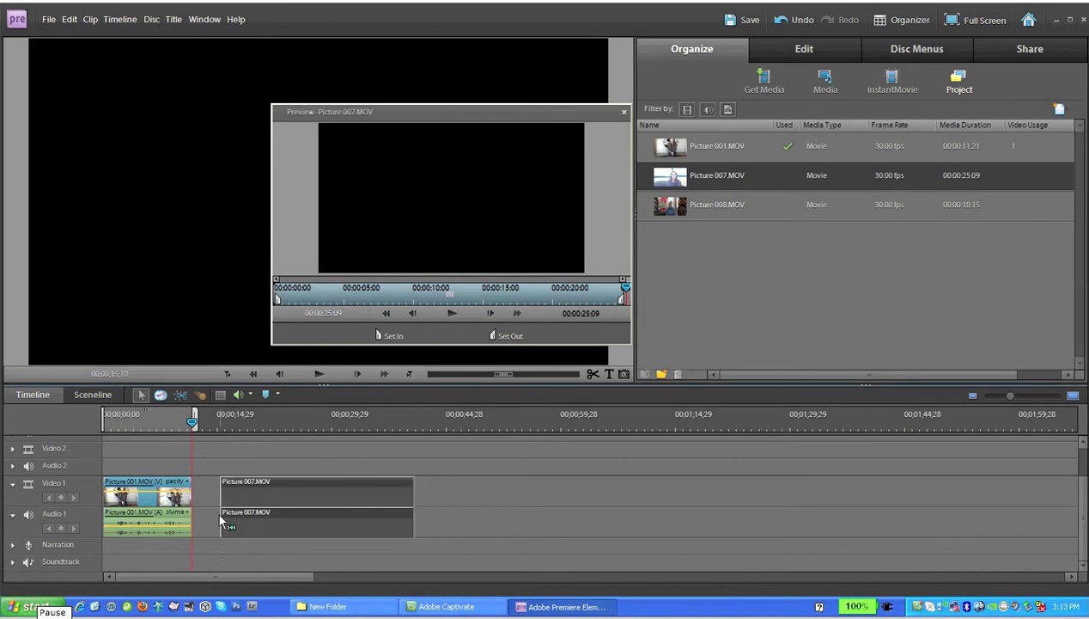
left_click_drag(219, 516, 220, 516)
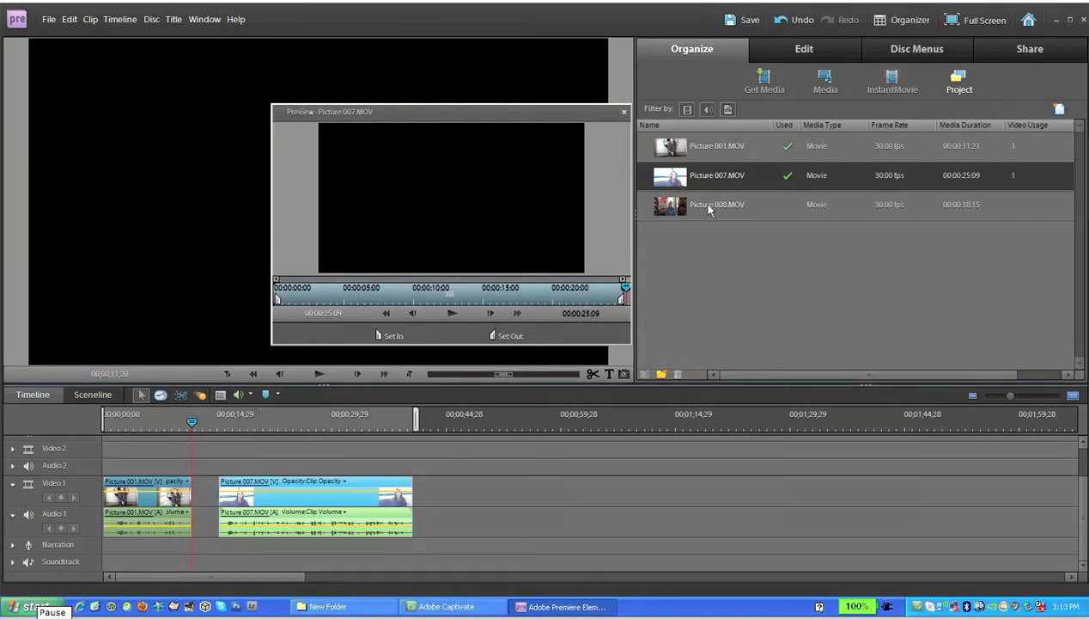
left_click_drag(706, 207, 445, 519)
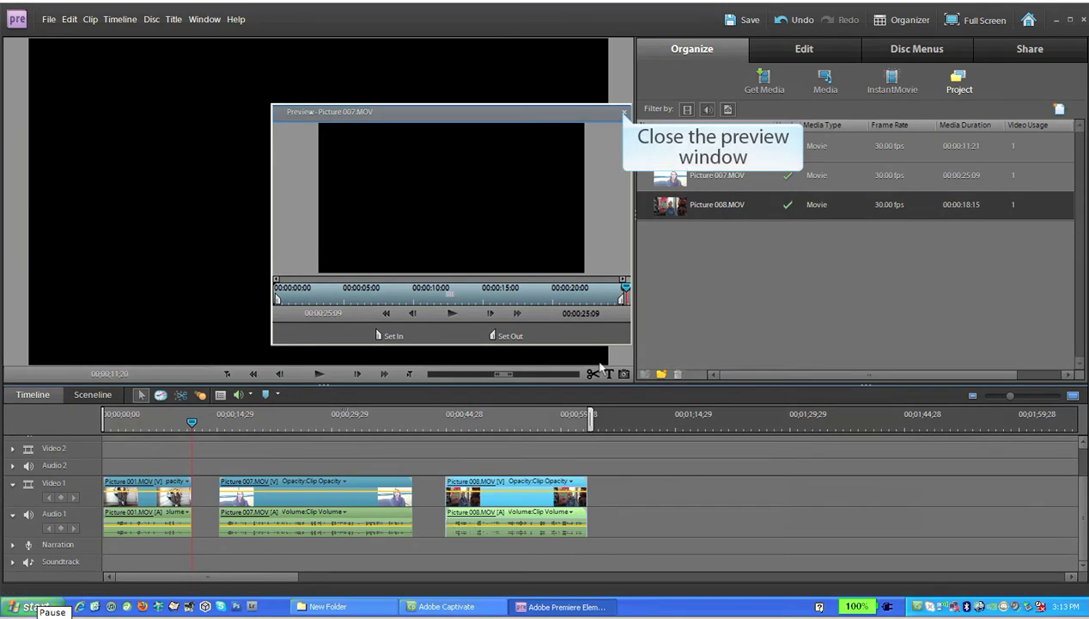
left_click(624, 112)
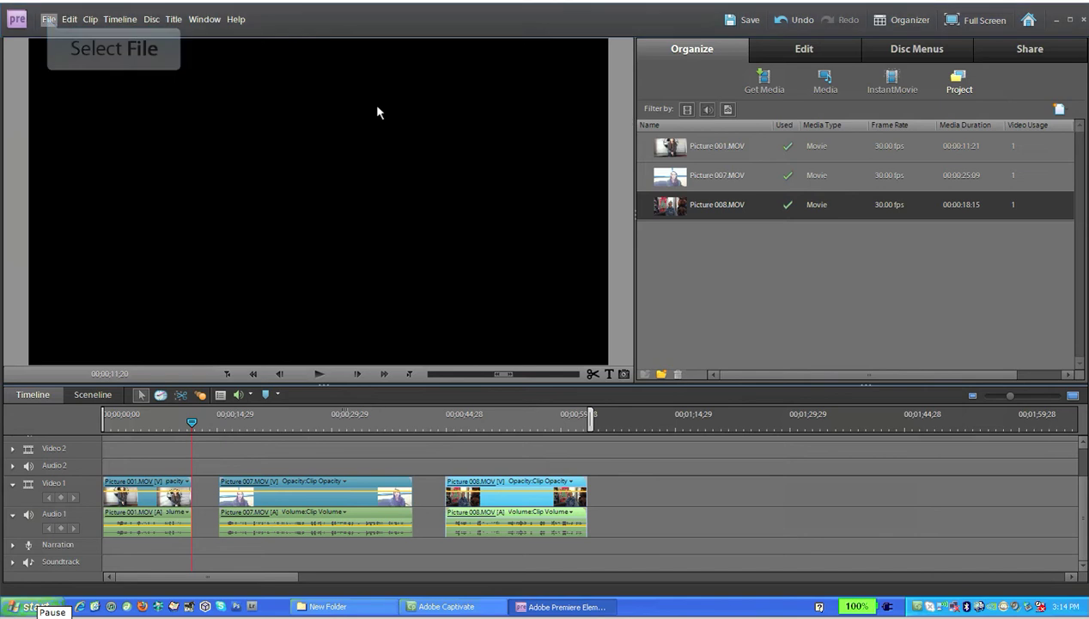
Save the project, then bring up Save As with the proposed name Job Interview Tips.
left_click(49, 19)
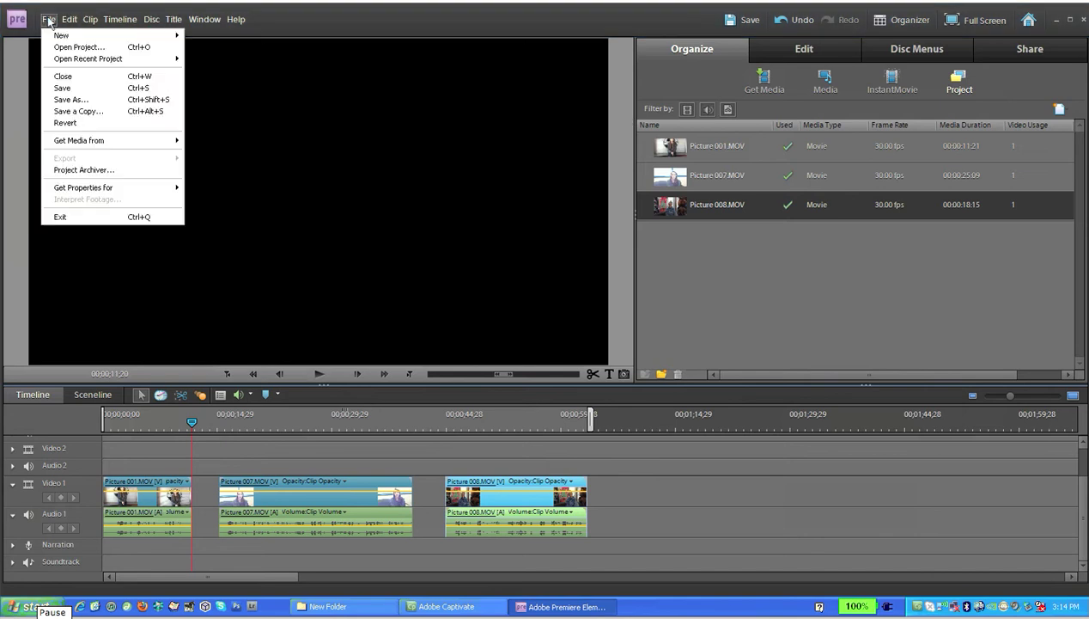
left_click(66, 86)
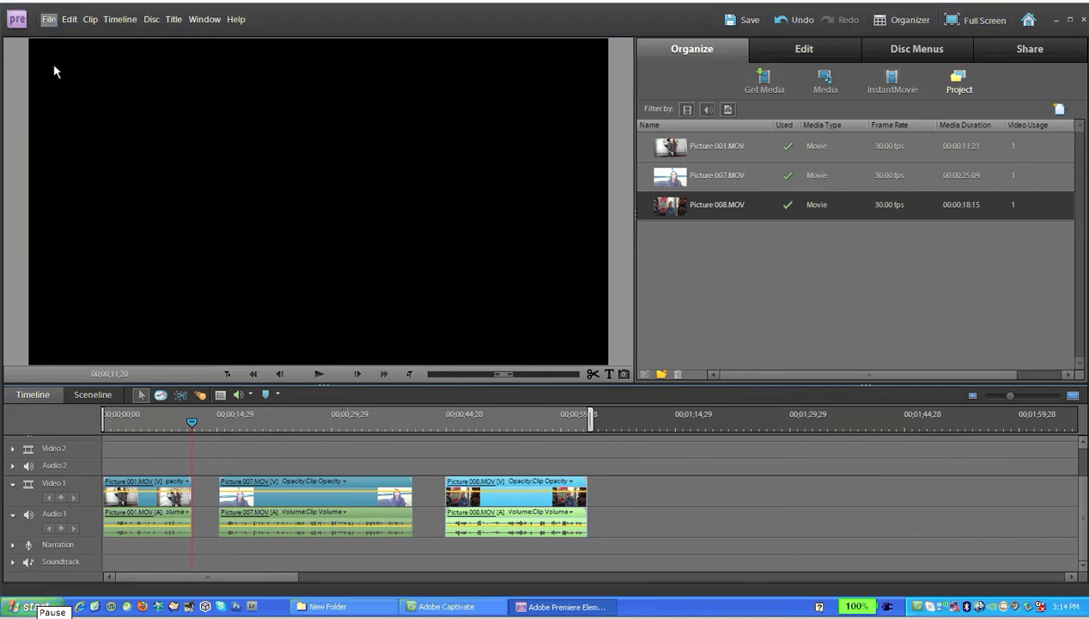
left_click(51, 21)
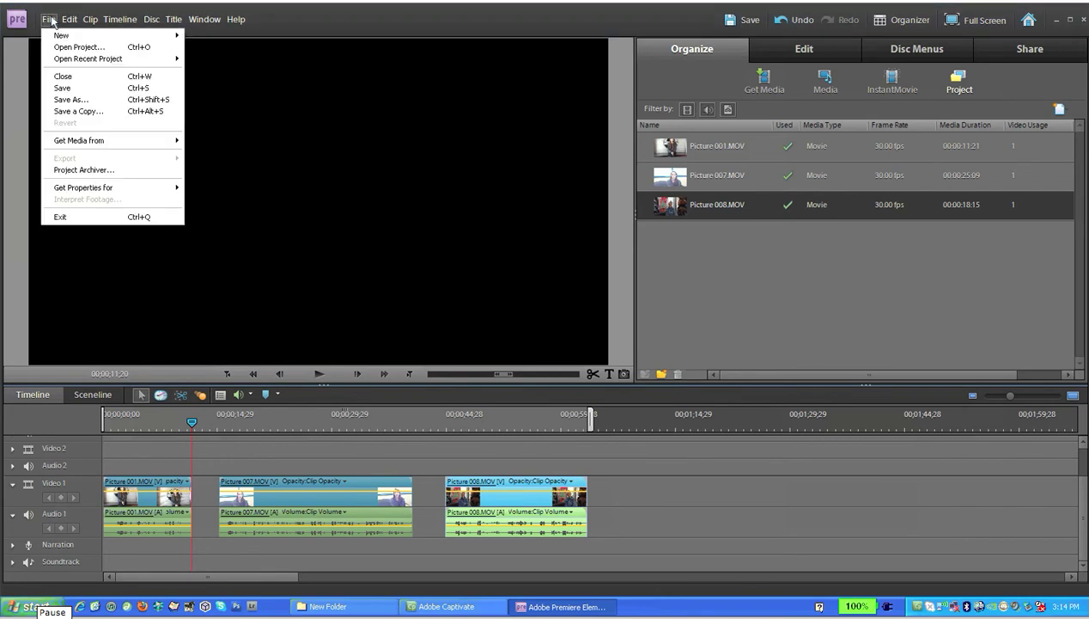
left_click(60, 99)
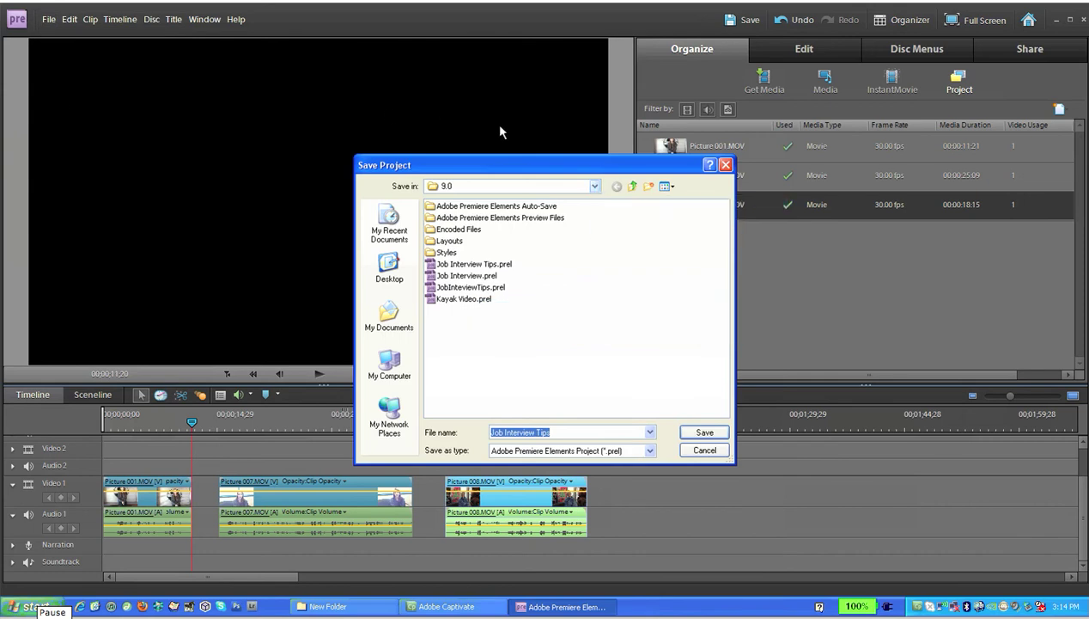
Save the project as Job Interview Tips.prel in the 9.0 folder.
left_click(594, 186)
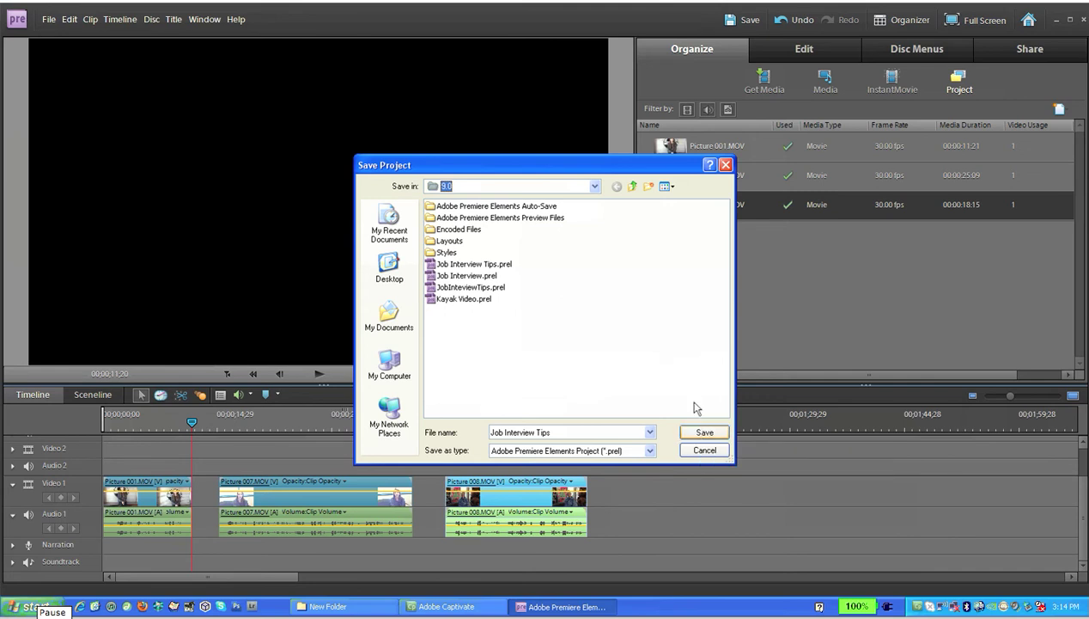
left_click(701, 433)
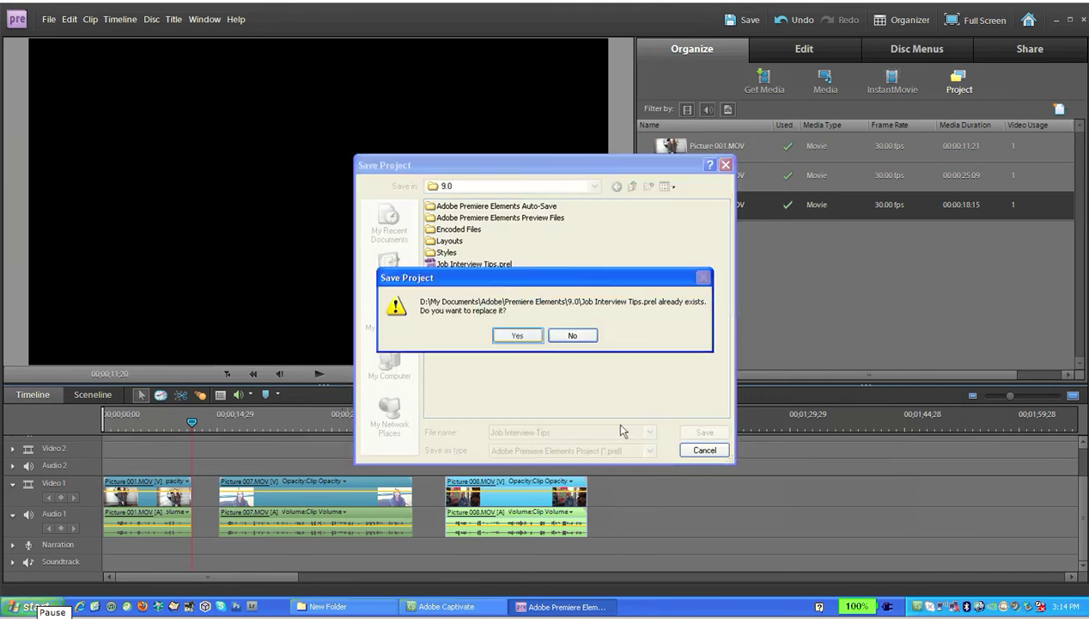
left_click(518, 335)
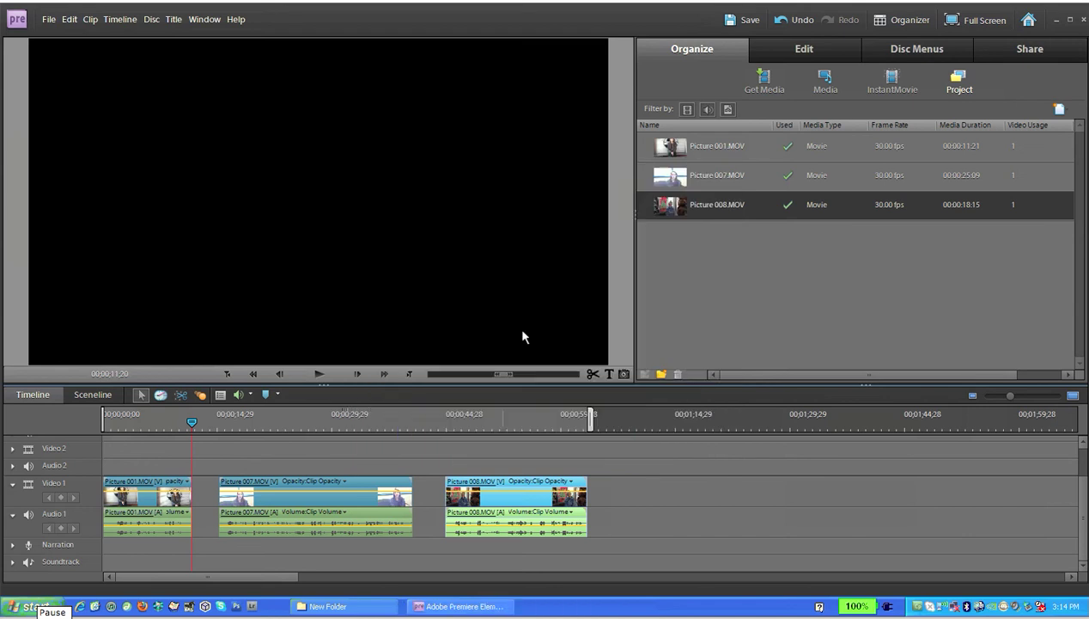